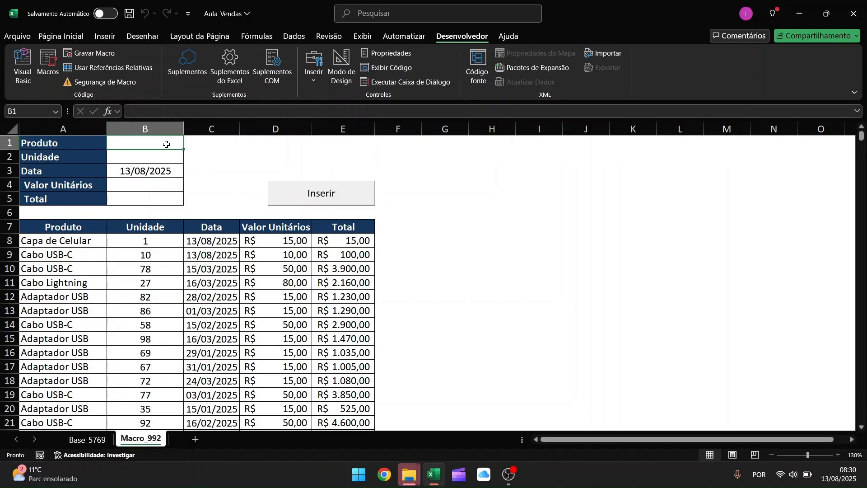
- Fill the entry form in column B with product Celular, unit 1, unit value 1500 and total 1500, leaving the date cell as is
{"action": "type", "text": "Celular"}
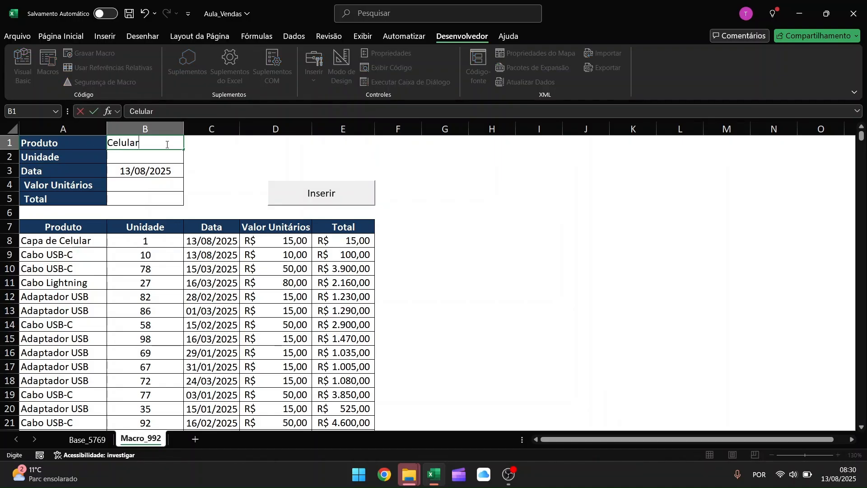
{"action": "key", "text": "Return"}
{"action": "type", "text": "1"}
{"action": "key", "text": "Return"}
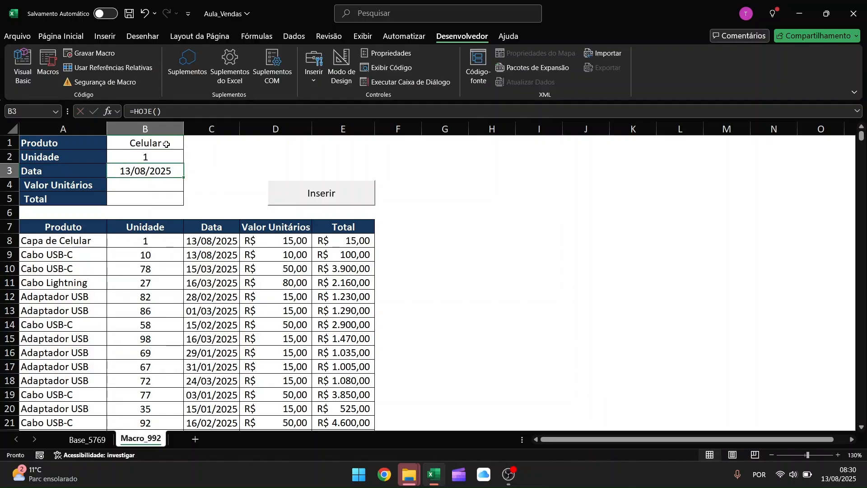
{"action": "key", "text": "Return"}
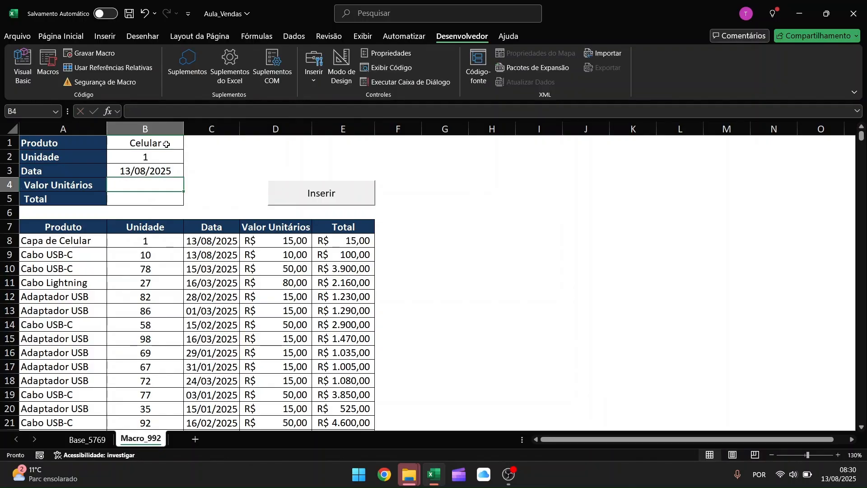
{"action": "type", "text": "1500"}
{"action": "key", "text": "Return"}
{"action": "type", "text": "1500"}
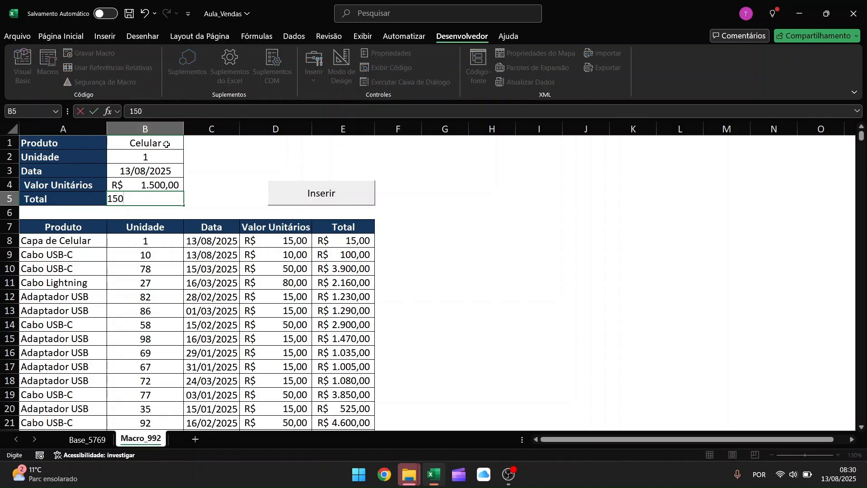
{"action": "key", "text": "Return"}
- Run the Inserir macro to add the filled-in form record to the sales table
{"action": "scroll", "coordinate": [169, 149], "scroll_direction": "down", "scroll_amount": 1}
{"action": "scroll", "coordinate": [191, 192], "scroll_direction": "up", "scroll_amount": 1}
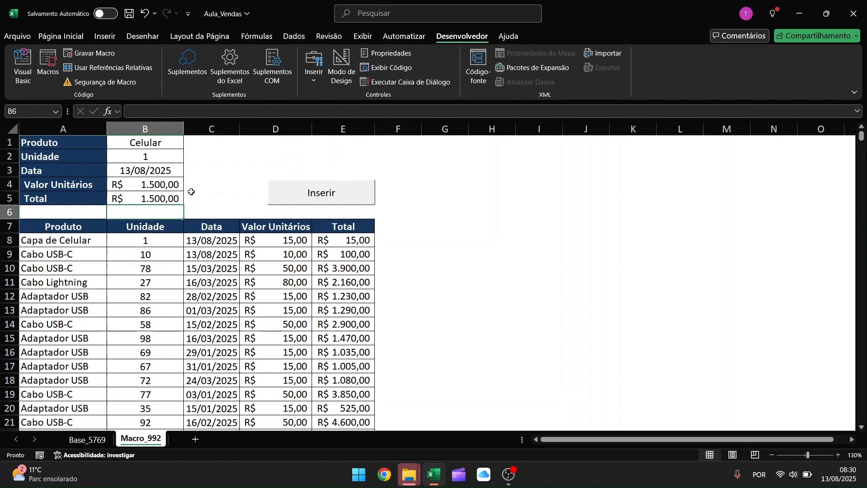
{"action": "left_click", "coordinate": [344, 197]}
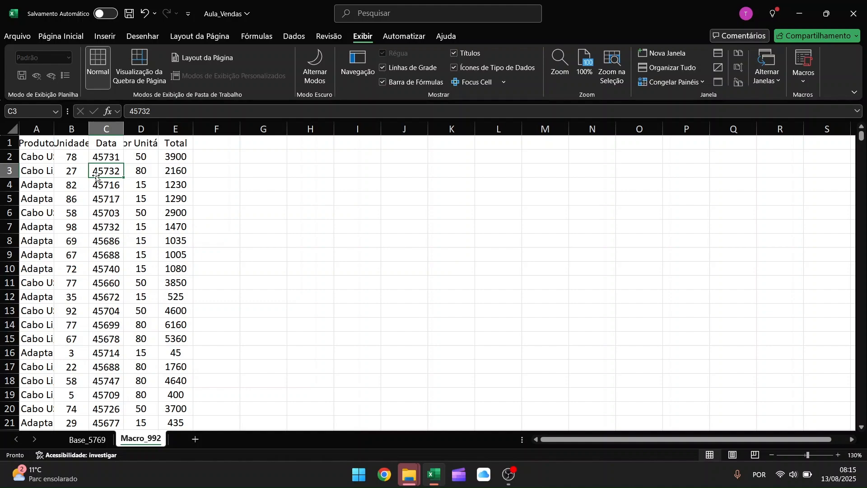
- Auto-fit the widths of columns A to E to their contents
{"action": "left_click_drag", "start_coordinate": [36, 129], "coordinate": [193, 128]}
{"action": "double_click", "coordinate": [193, 128]}
{"action": "left_click", "coordinate": [114, 156]}
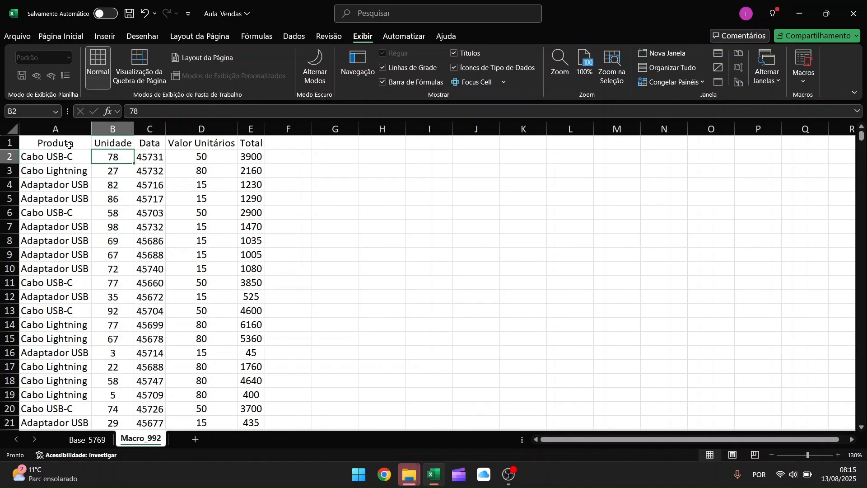
{"action": "left_click", "coordinate": [69, 144]}
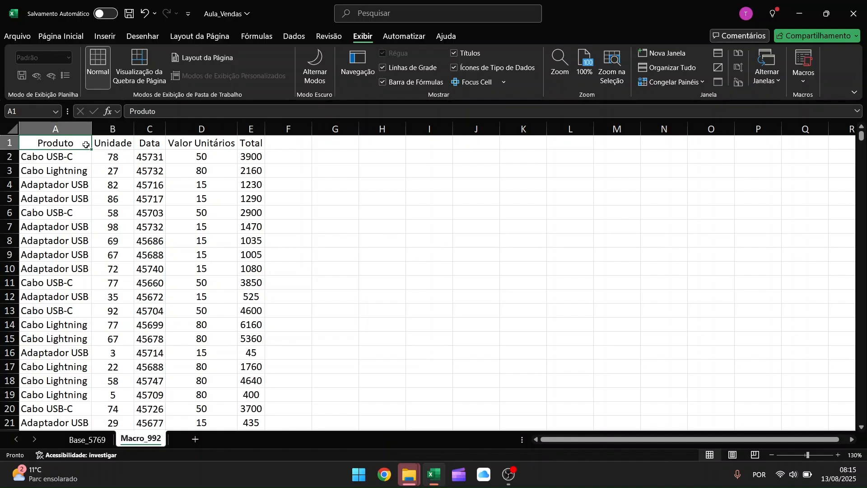
{"action": "left_click", "coordinate": [112, 143]}
{"action": "left_click", "coordinate": [151, 146]}
{"action": "left_click", "coordinate": [154, 156]}
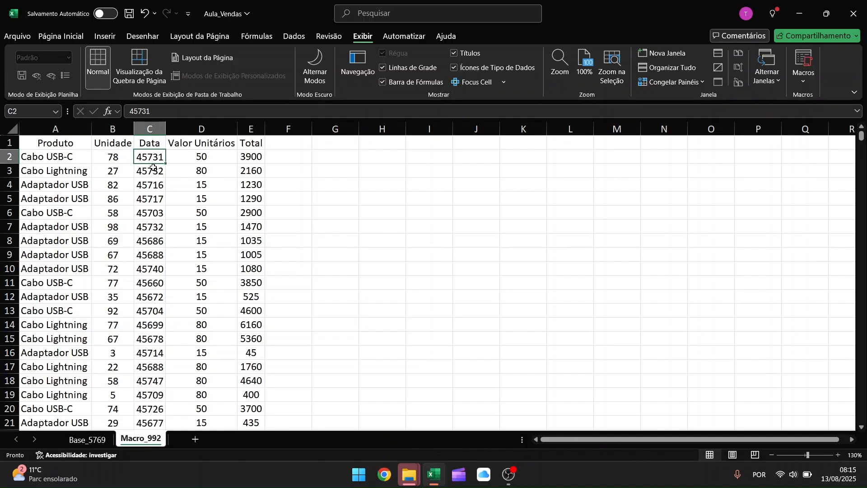
- Format the Data column (C) as a short date (Data Abreviada)
{"action": "left_click", "coordinate": [158, 126]}
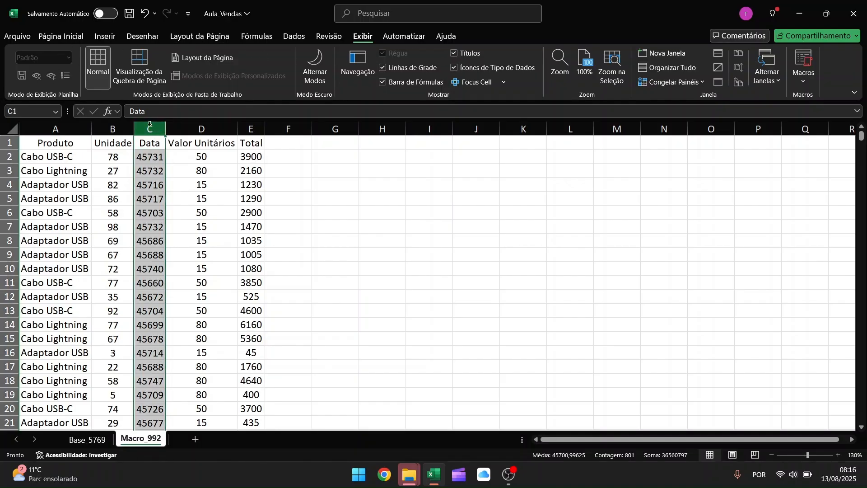
{"action": "left_click", "coordinate": [74, 38]}
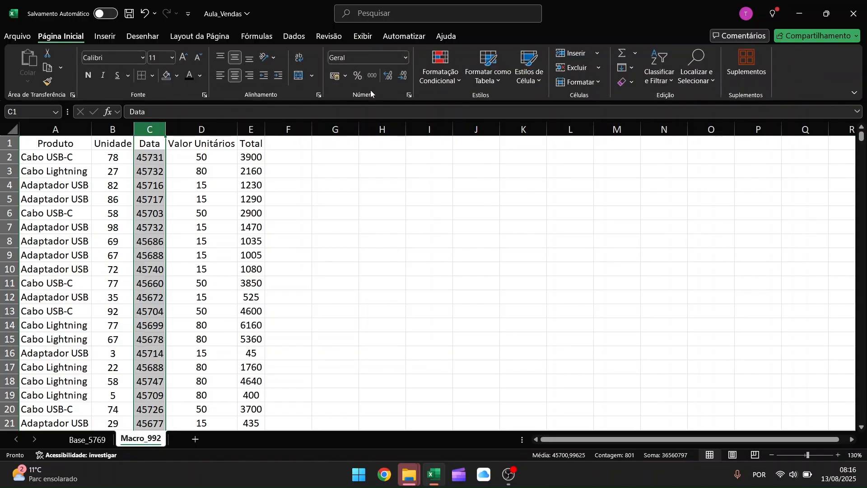
{"action": "left_click", "coordinate": [403, 62]}
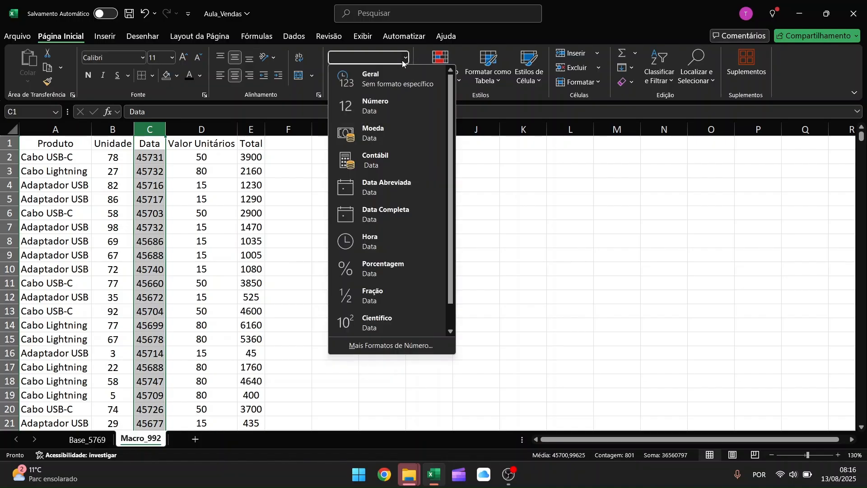
{"action": "left_click", "coordinate": [375, 189]}
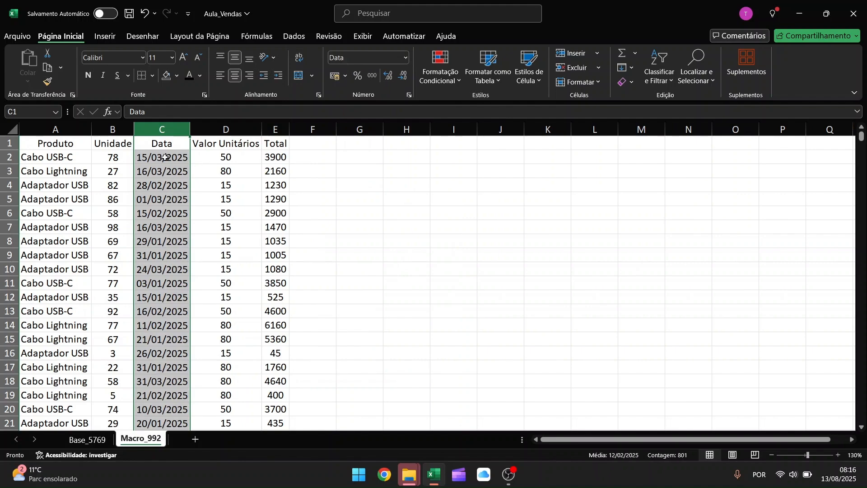
- Apply the accounting number format in R$ to the Valor Unitários and Total columns (D and E)
{"action": "left_click", "coordinate": [236, 132]}
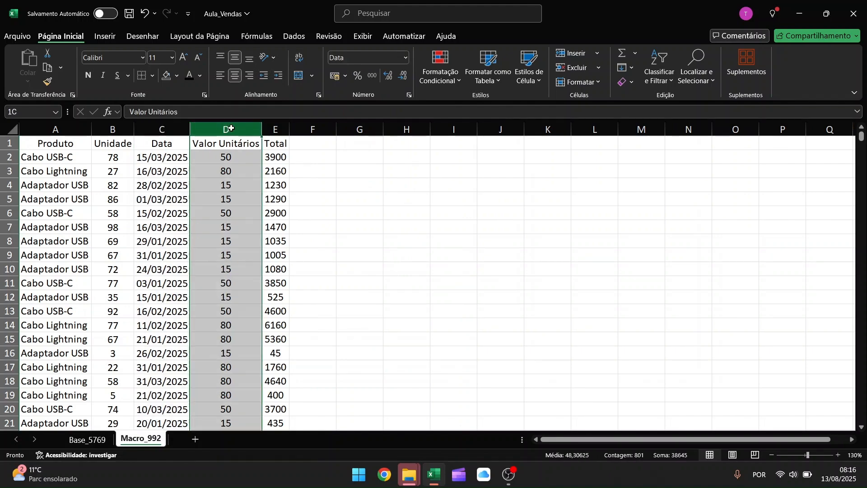
{"action": "left_click", "coordinate": [281, 127]}
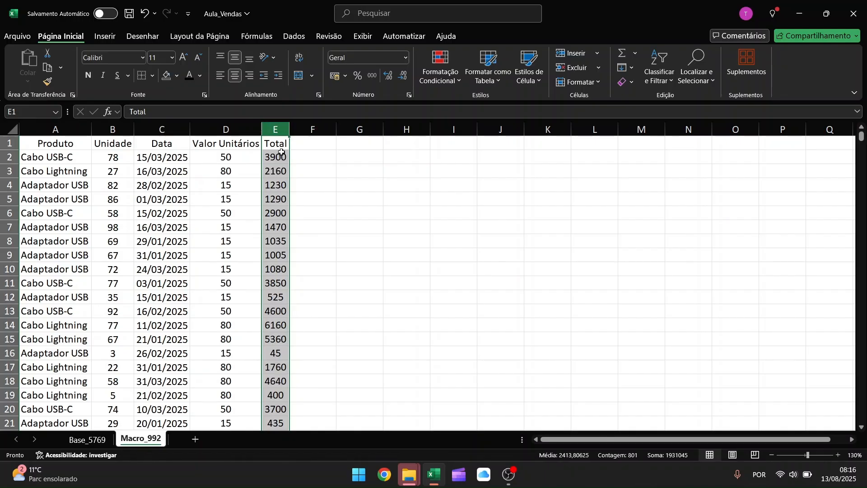
{"action": "left_click", "coordinate": [249, 127]}
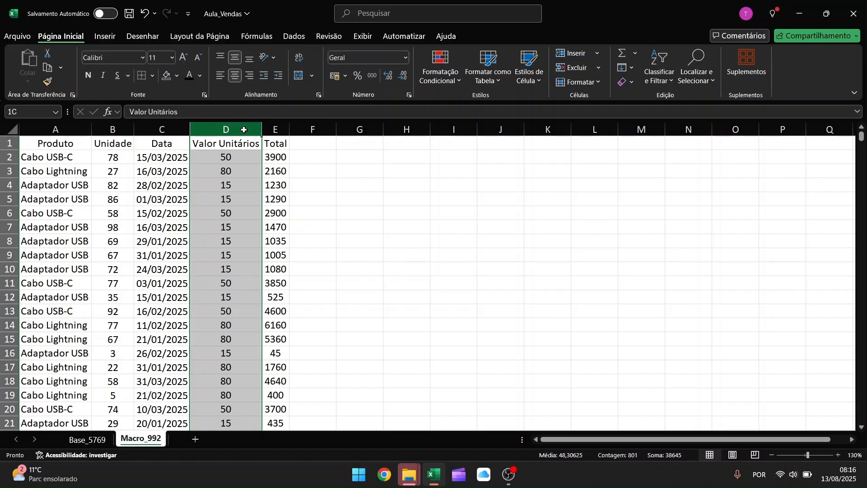
{"action": "left_click_drag", "start_coordinate": [243, 130], "coordinate": [276, 130]}
{"action": "left_click", "coordinate": [334, 78]}
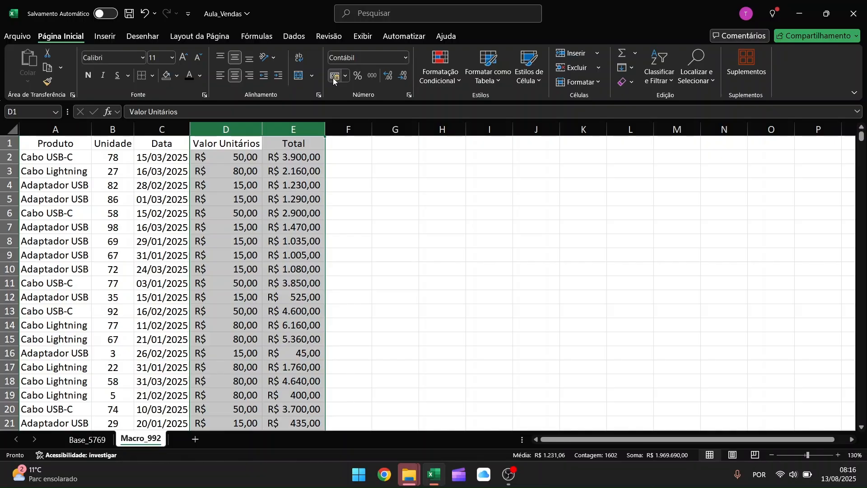
{"action": "left_click", "coordinate": [252, 157]}
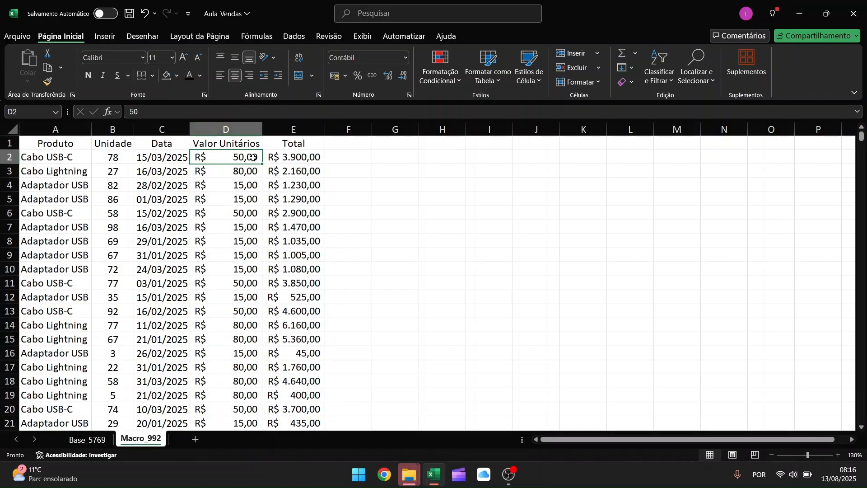
{"action": "left_click", "coordinate": [305, 152]}
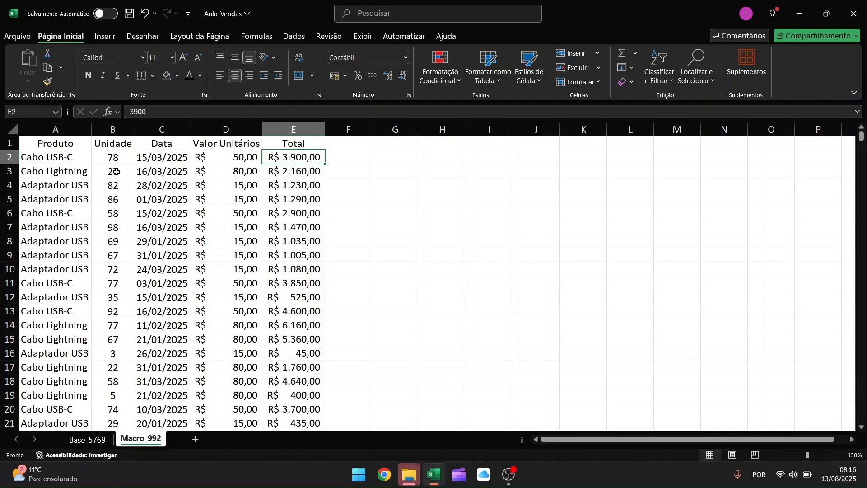
{"action": "left_click", "coordinate": [380, 167]}
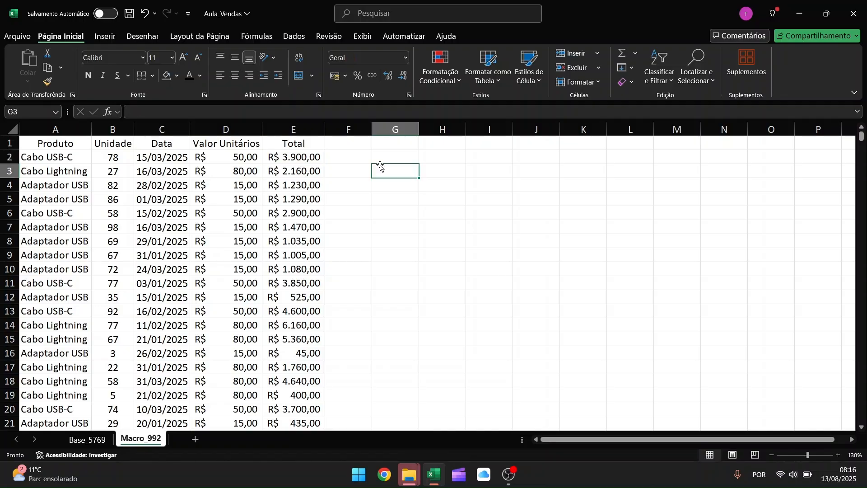
{"action": "left_click", "coordinate": [544, 168]}
{"action": "left_click", "coordinate": [416, 230]}
{"action": "left_click", "coordinate": [546, 216]}
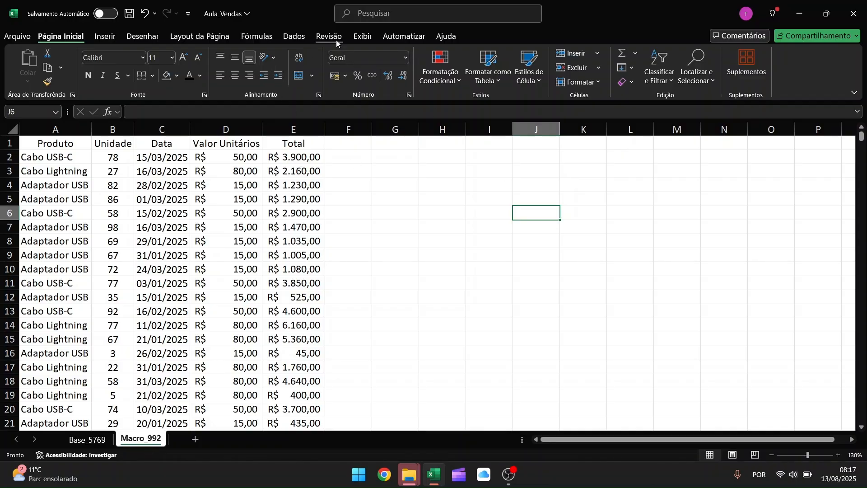
- Hide the gridlines on the Macro_992 sheet
{"action": "left_click", "coordinate": [363, 36]}
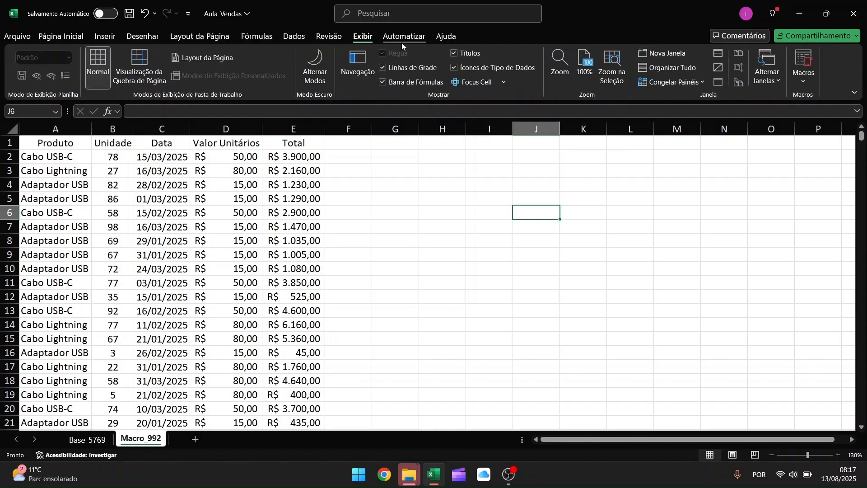
{"action": "left_click", "coordinate": [385, 71]}
{"action": "left_click", "coordinate": [405, 192]}
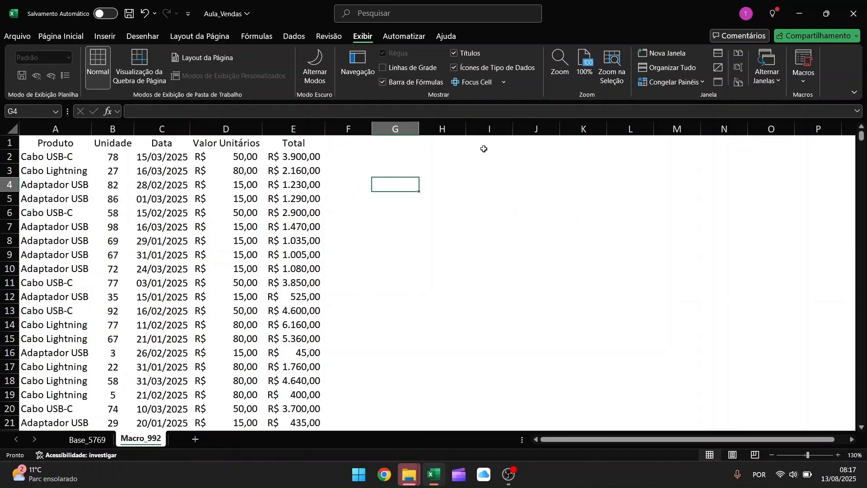
{"action": "left_click", "coordinate": [443, 234]}
{"action": "left_click", "coordinate": [433, 199]}
{"action": "left_click", "coordinate": [383, 185]}
{"action": "left_click", "coordinate": [436, 181]}
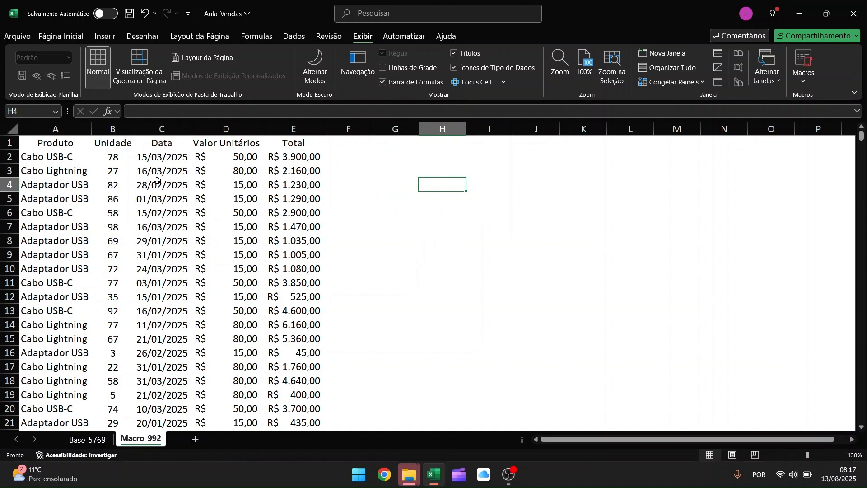
- Apply all borders to the entire sales table, from A1 through column E down to row 801
{"action": "left_click", "coordinate": [43, 142]}
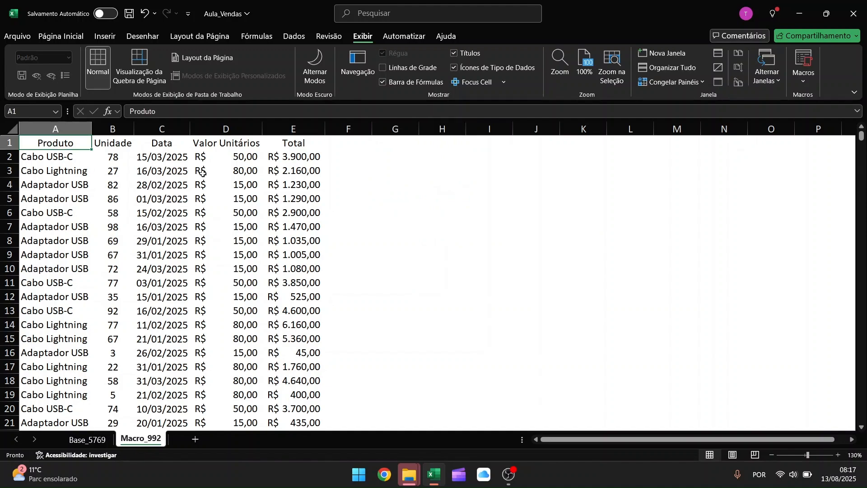
{"action": "left_click", "coordinate": [76, 35]}
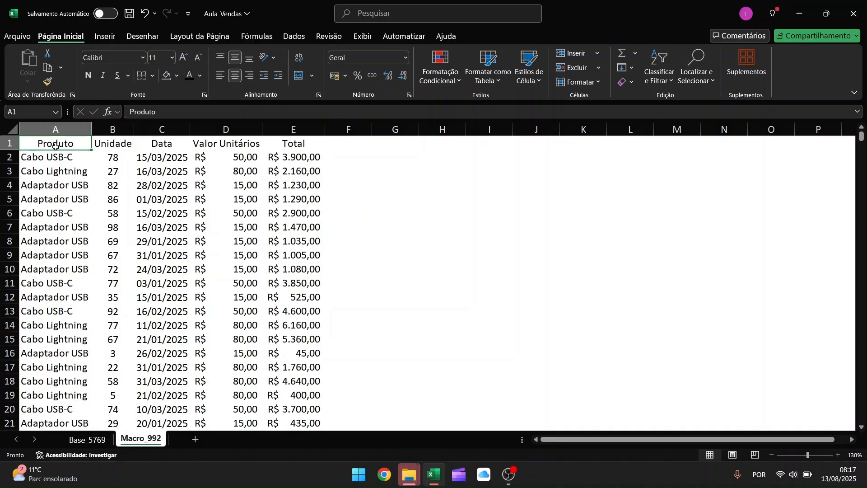
{"action": "key", "text": "shift+Right"}
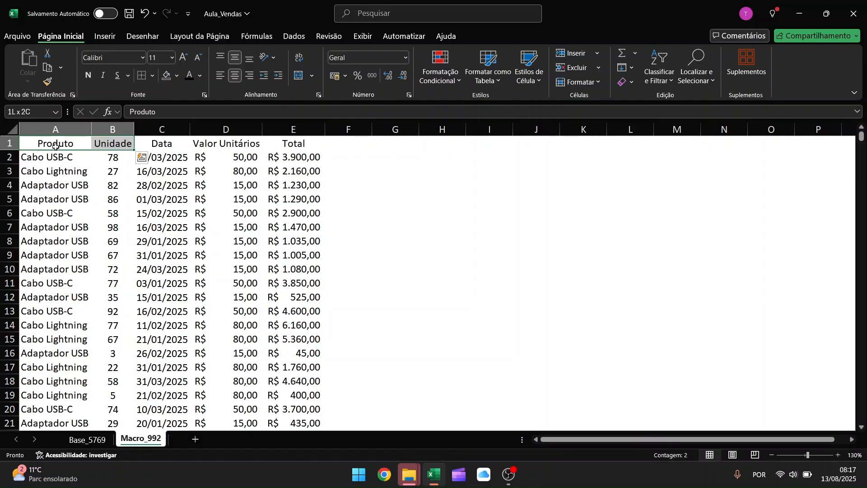
{"action": "key", "text": "ctrl+shift+Right"}
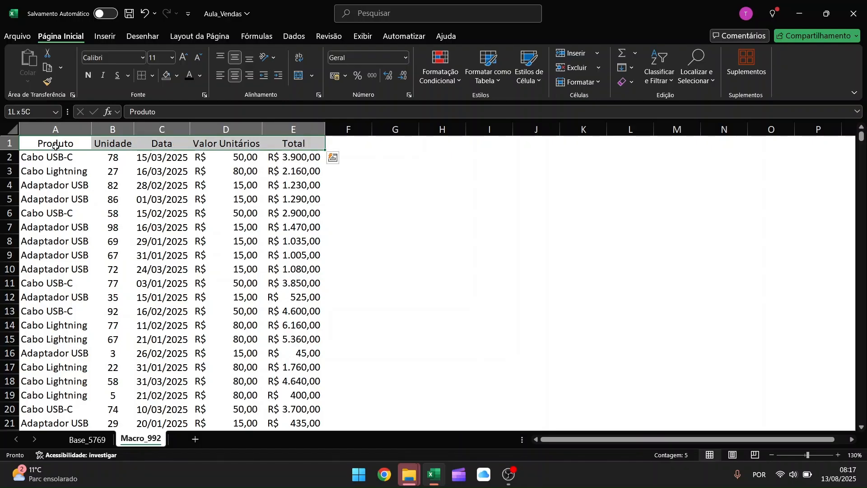
{"action": "key", "text": "ctrl+shift+Down"}
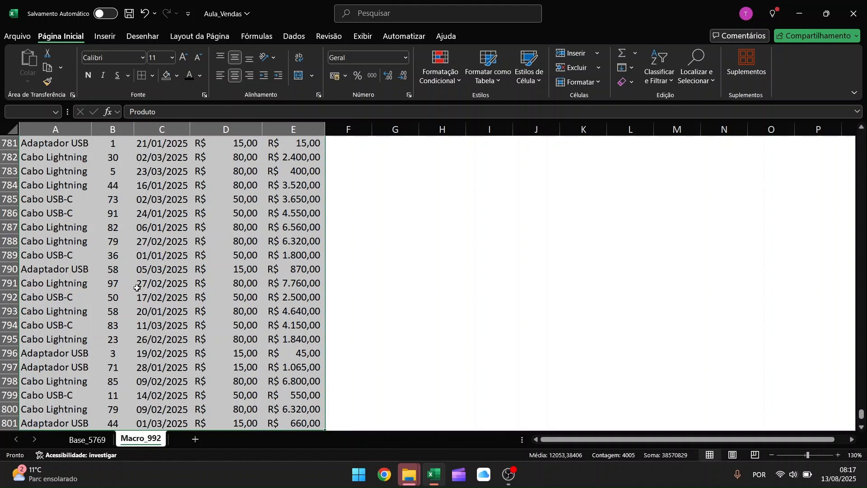
{"action": "left_click", "coordinate": [152, 76]}
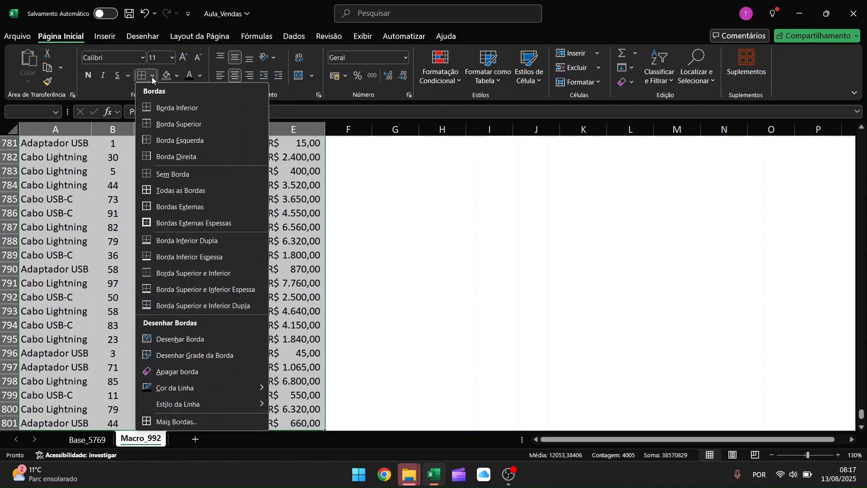
{"action": "left_click", "coordinate": [164, 194]}
{"action": "left_click", "coordinate": [82, 198]}
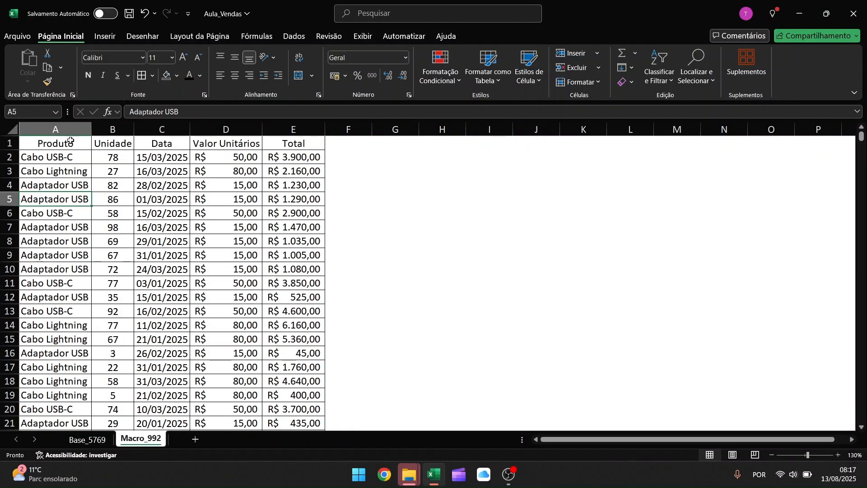
- Fill the header cells A1:E1 with a dark blue theme colour
{"action": "left_click_drag", "start_coordinate": [60, 144], "coordinate": [299, 141]}
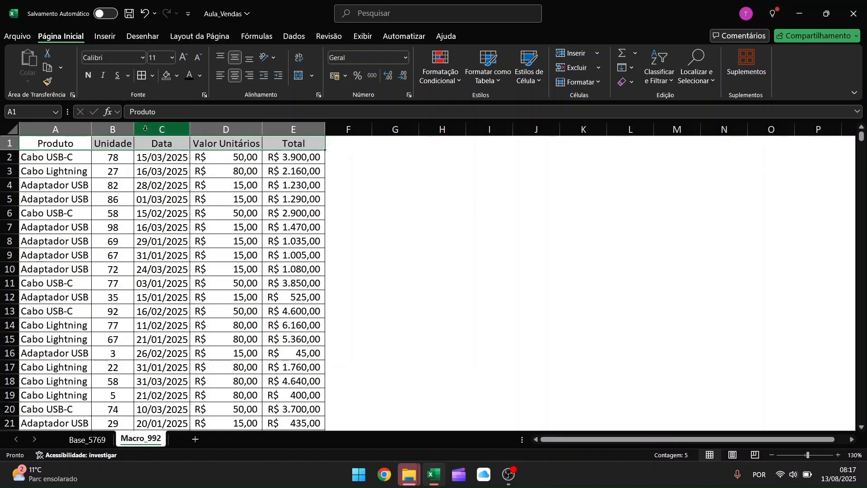
{"action": "left_click", "coordinate": [177, 75]}
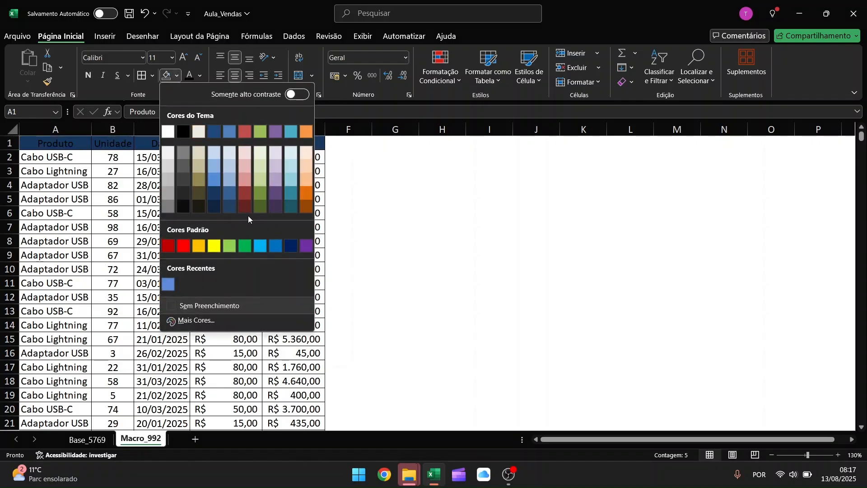
{"action": "left_click", "coordinate": [215, 196]}
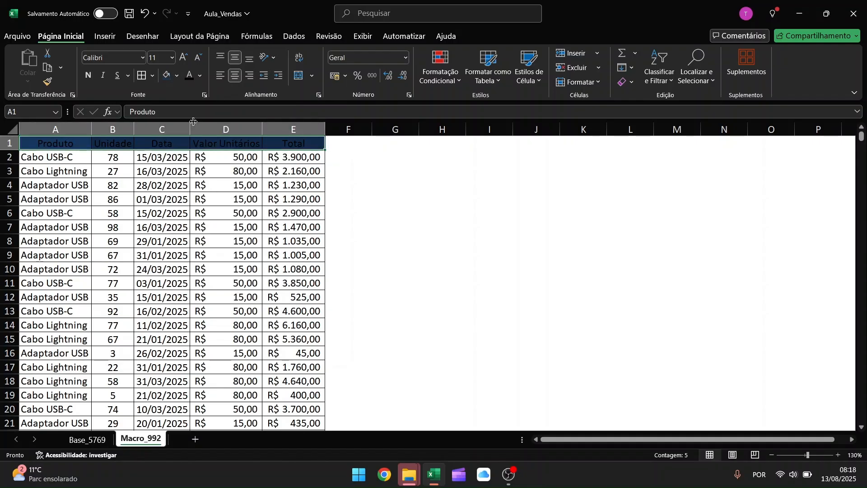
- Set the text of the header cells A1:E1 to white and bold
{"action": "left_click", "coordinate": [200, 76]}
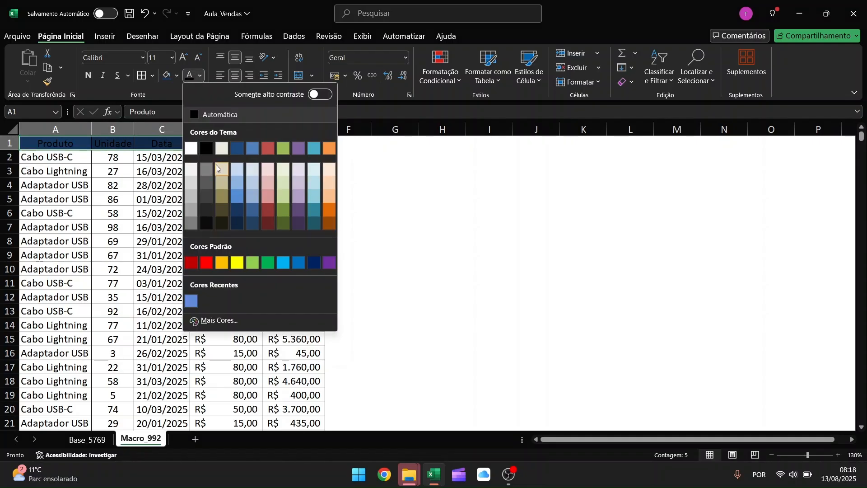
{"action": "left_click", "coordinate": [192, 151]}
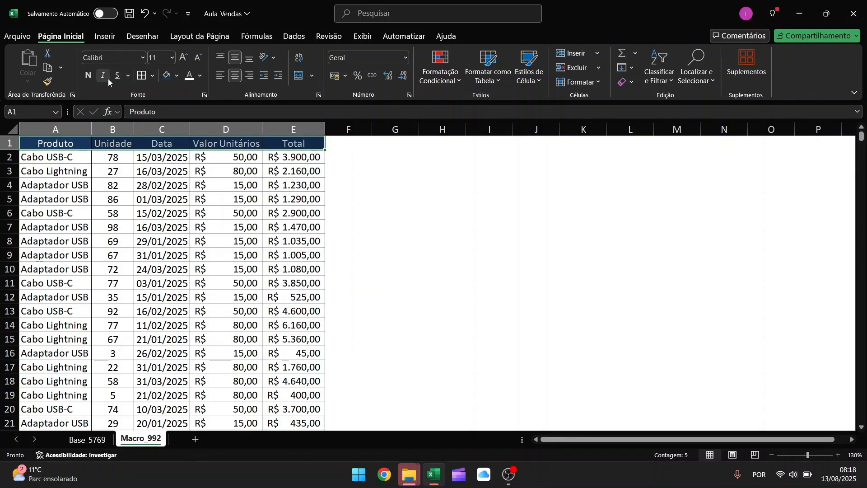
{"action": "left_click", "coordinate": [88, 75]}
{"action": "left_click", "coordinate": [165, 168]}
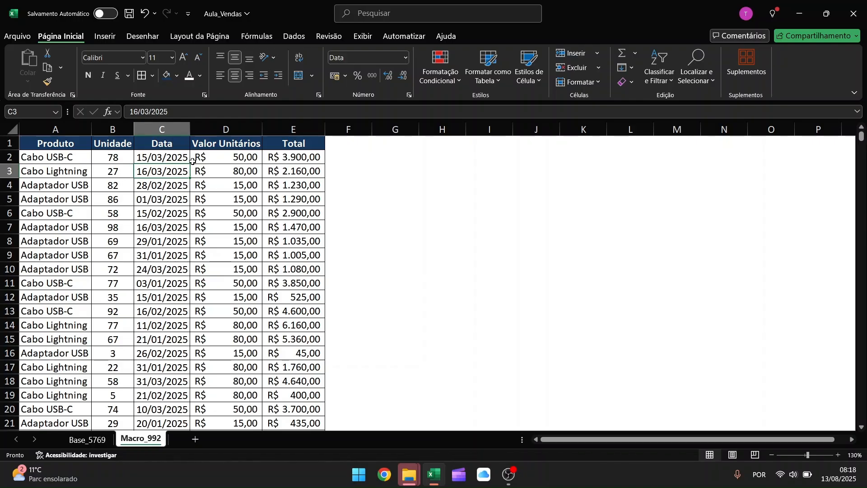
{"action": "left_click", "coordinate": [55, 158]}
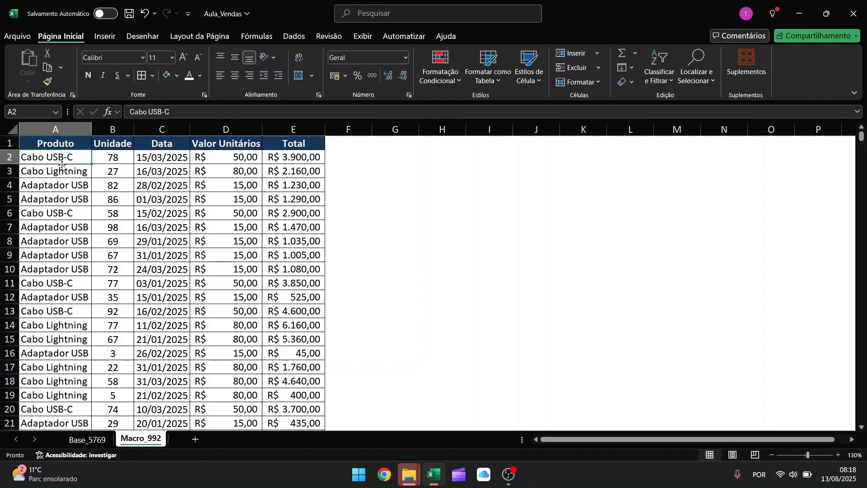
{"action": "left_click_drag", "start_coordinate": [61, 157], "coordinate": [271, 158]}
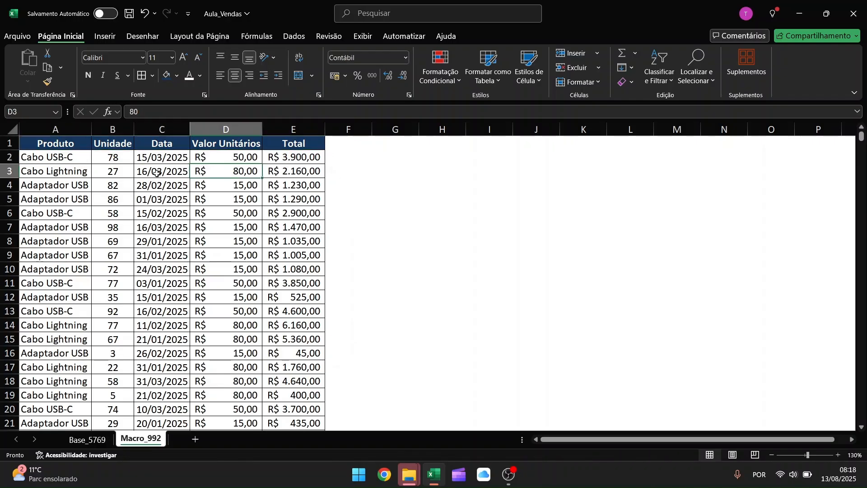
{"action": "left_click", "coordinate": [45, 157]}
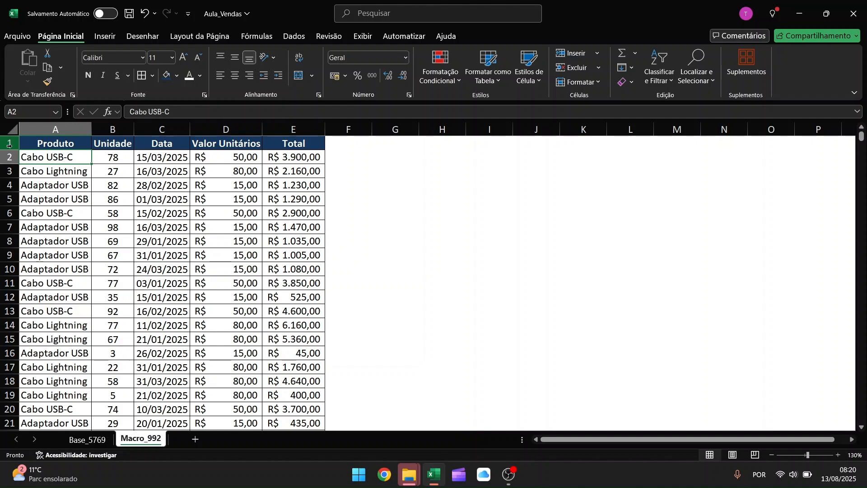
- Insert six blank rows above the table header so that the headings move to row 7
{"action": "left_click", "coordinate": [2, 144]}
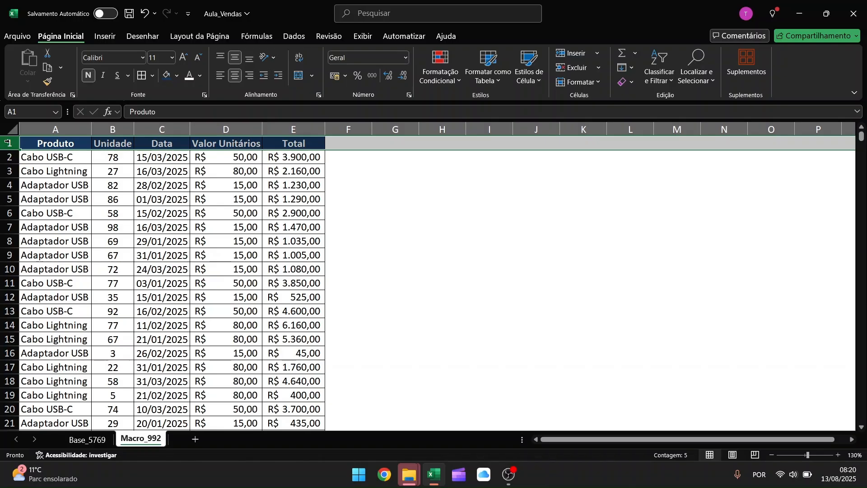
{"action": "key", "text": "ctrl+plus"}
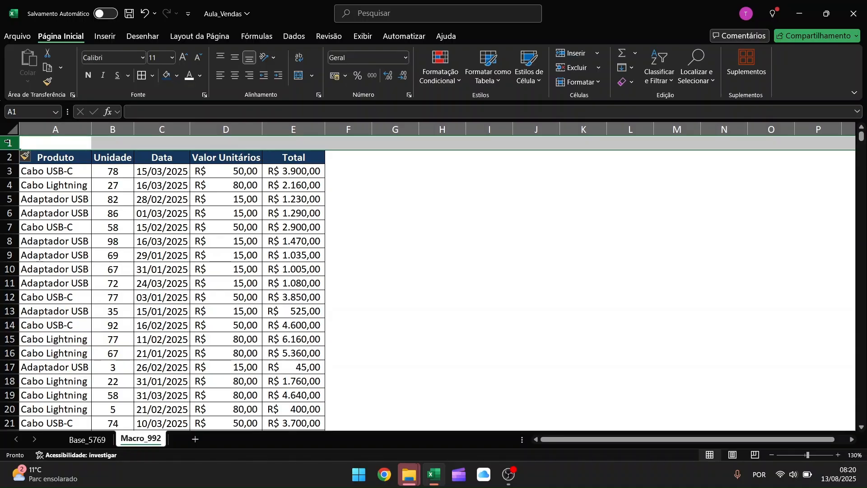
{"action": "left_click_drag", "start_coordinate": [70, 160], "coordinate": [300, 161]}
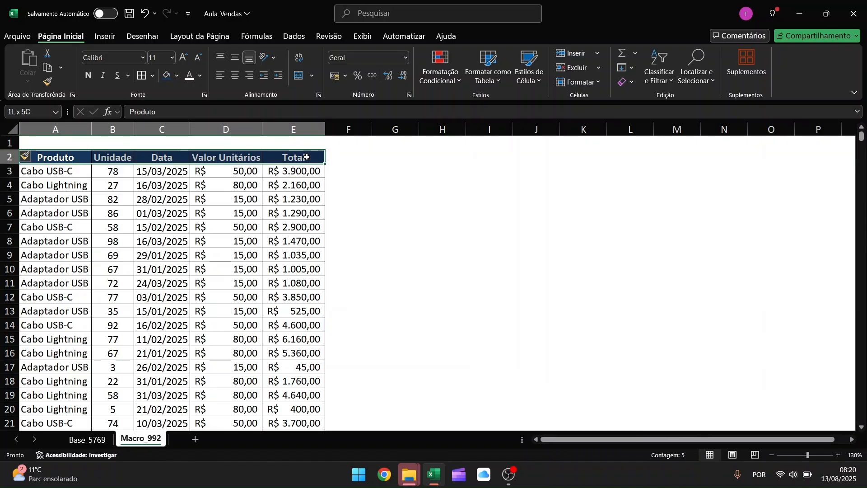
{"action": "left_click", "coordinate": [9, 143]}
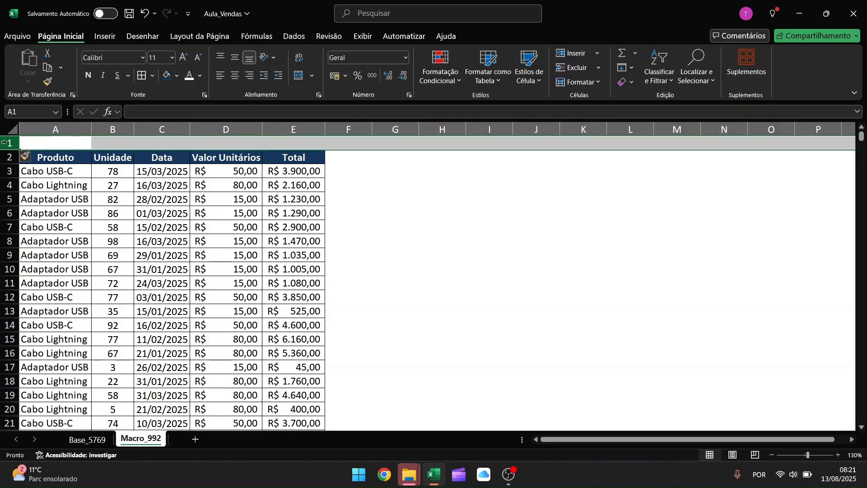
{"action": "key", "text": "ctrl+plus"}
{"action": "key", "text": "ctrl+plus"}
{"action": "key", "text": "ctrl+plus"}
{"action": "key", "text": "ctrl+plus"}
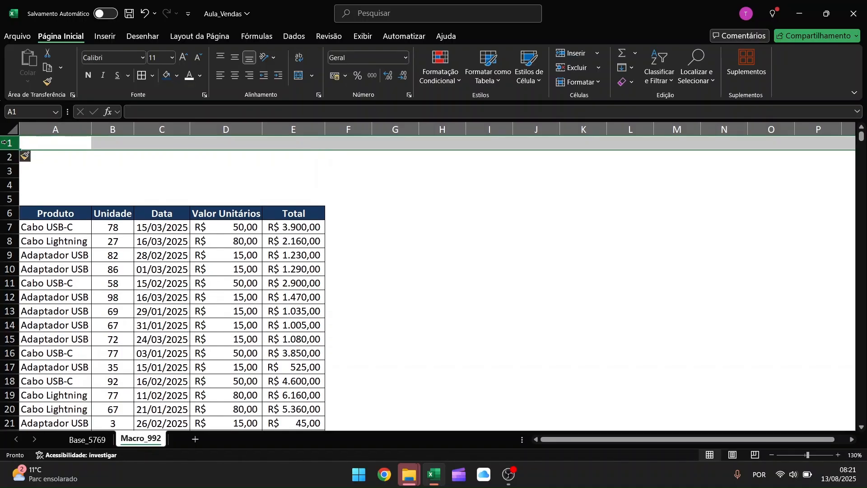
{"action": "key", "text": "ctrl+plus"}
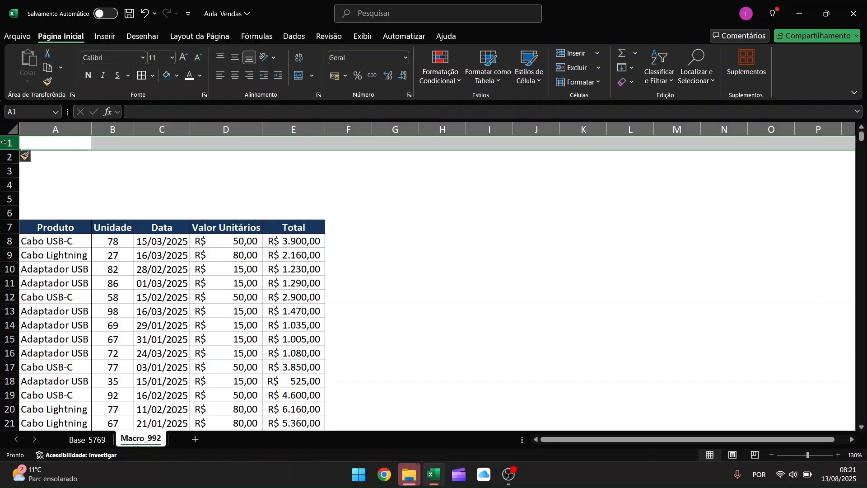
- Widen column B (Unidade) to about one and a half times its width
{"action": "left_click", "coordinate": [47, 200]}
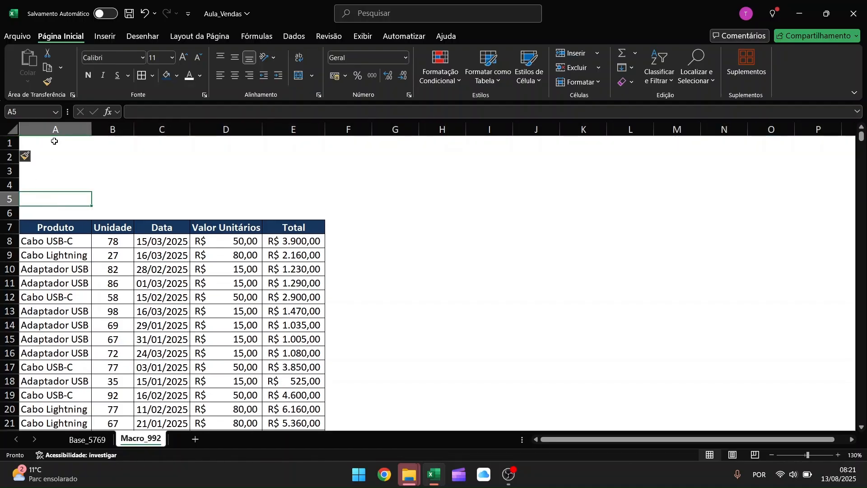
{"action": "left_click_drag", "start_coordinate": [54, 140], "coordinate": [58, 197]}
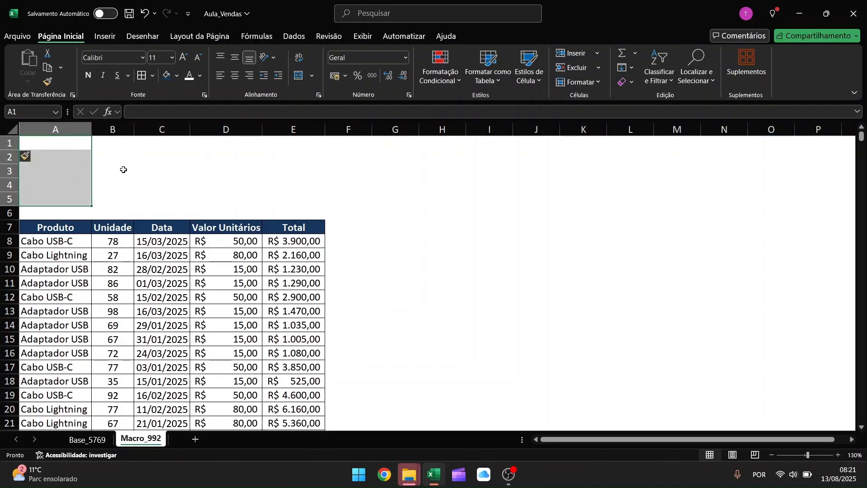
{"action": "left_click_drag", "start_coordinate": [121, 142], "coordinate": [120, 195]}
{"action": "left_click_drag", "start_coordinate": [134, 131], "coordinate": [157, 137]}
{"action": "left_click", "coordinate": [123, 227]}
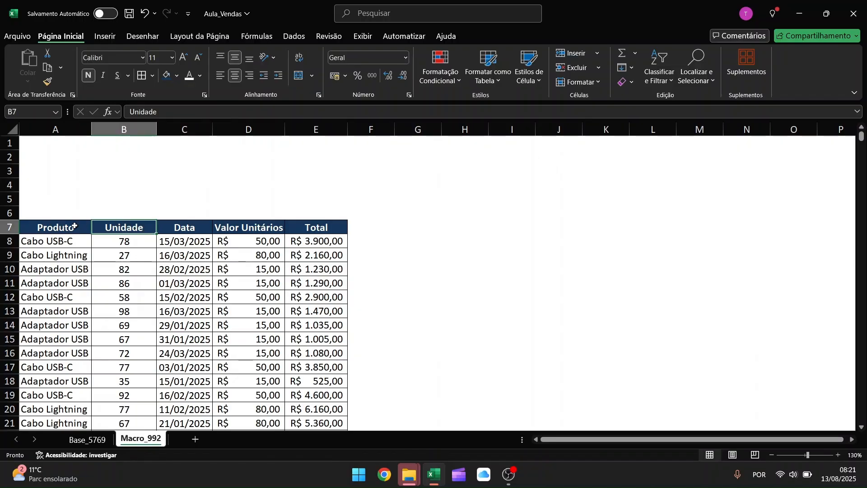
{"action": "left_click_drag", "start_coordinate": [70, 227], "coordinate": [317, 228]}
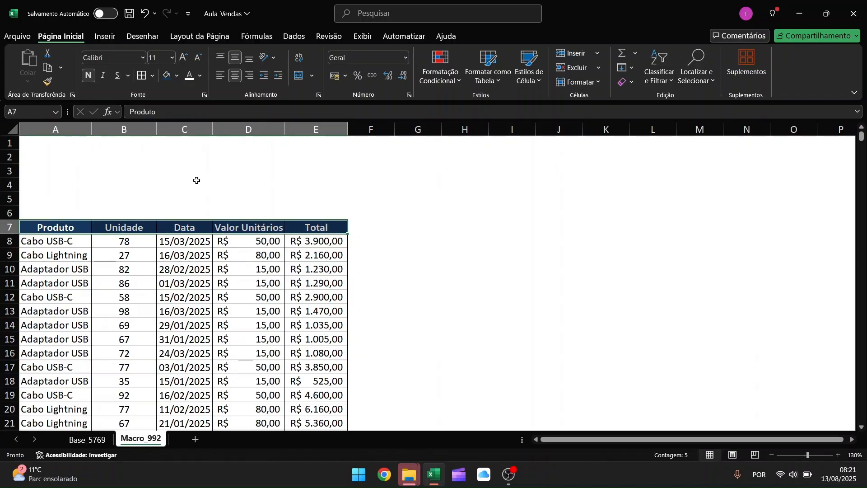
{"action": "left_click", "coordinate": [195, 181]}
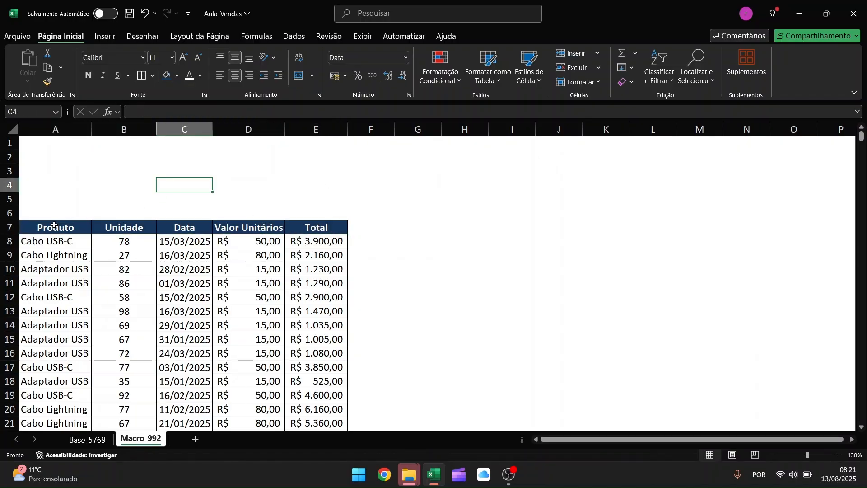
{"action": "left_click", "coordinate": [56, 130]}
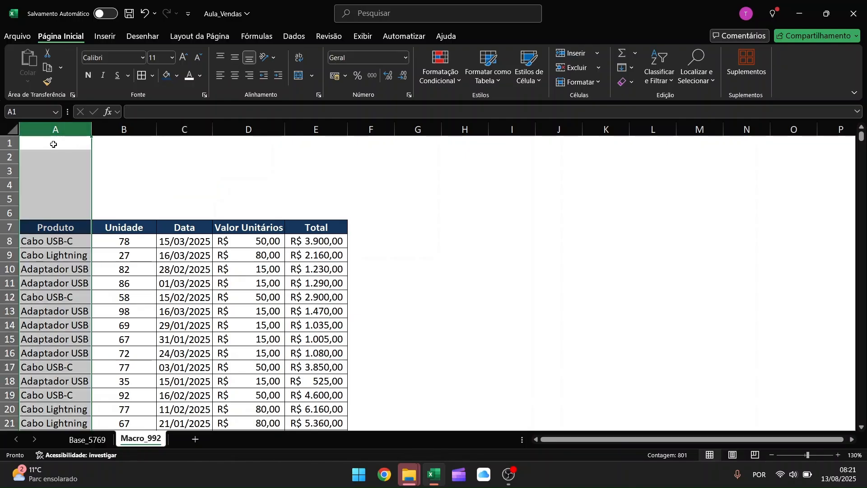
{"action": "left_click_drag", "start_coordinate": [52, 142], "coordinate": [58, 194]}
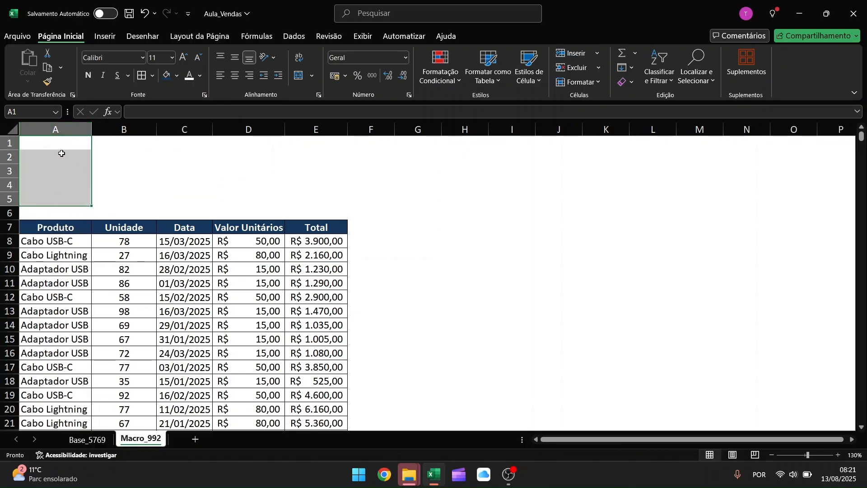
- Copy the header cells A7:E7, paste them transposed into A1:A5, and left-align the pasted labels
{"action": "left_click_drag", "start_coordinate": [62, 228], "coordinate": [311, 222]}
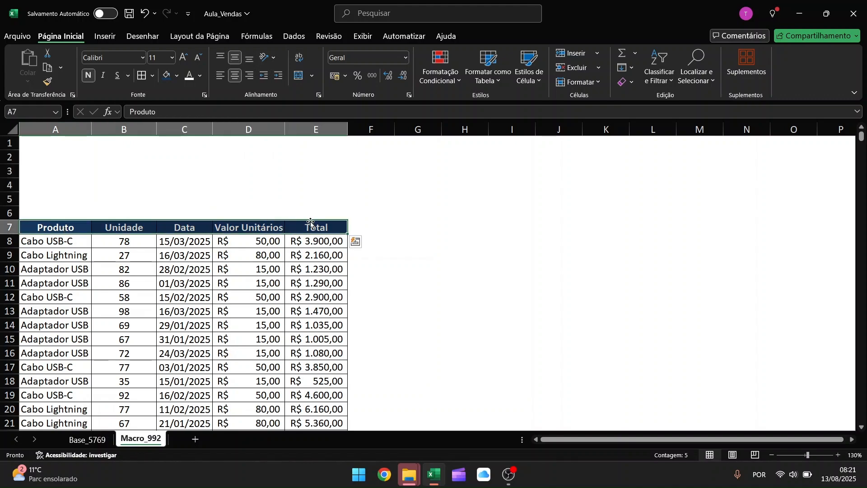
{"action": "key", "text": "ctrl+c"}
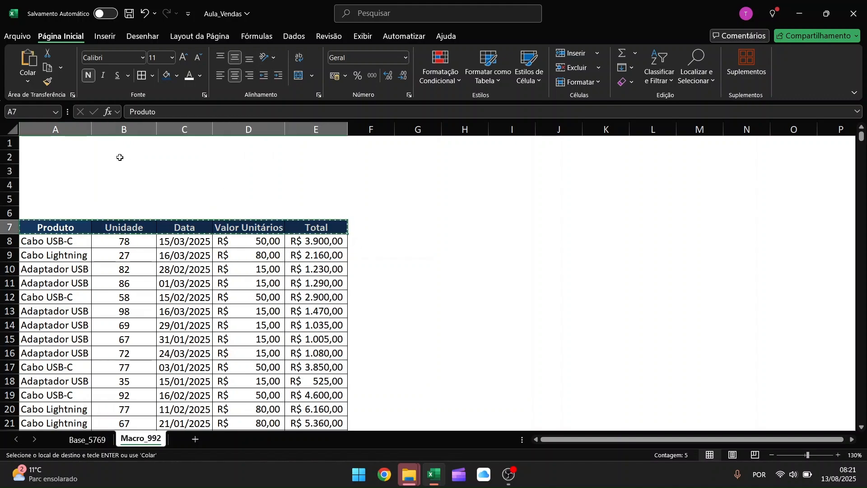
{"action": "left_click", "coordinate": [64, 142]}
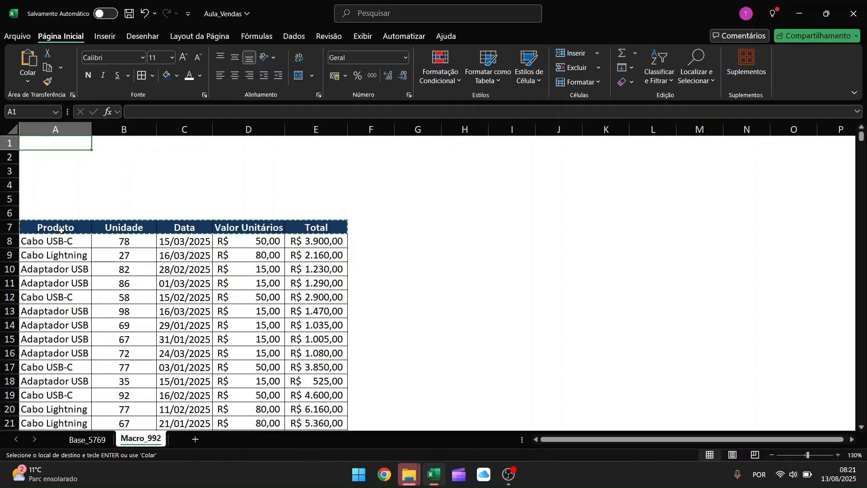
{"action": "right_click", "coordinate": [33, 143]}
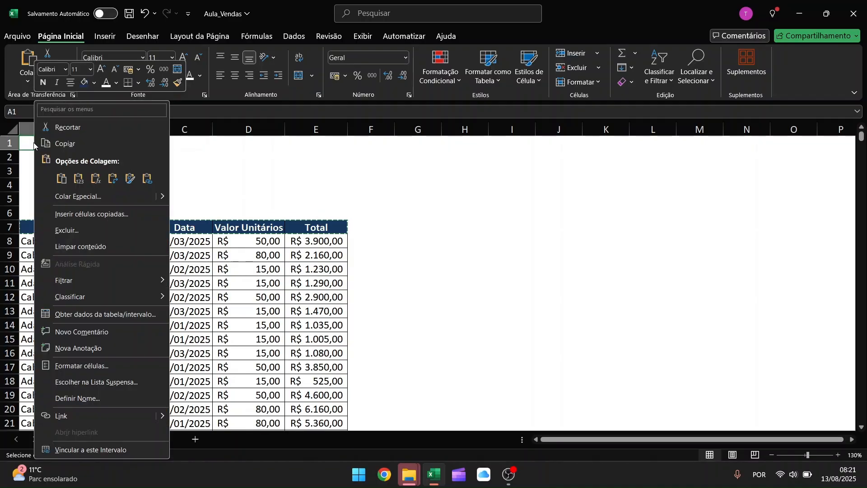
{"action": "left_click", "coordinate": [114, 179]}
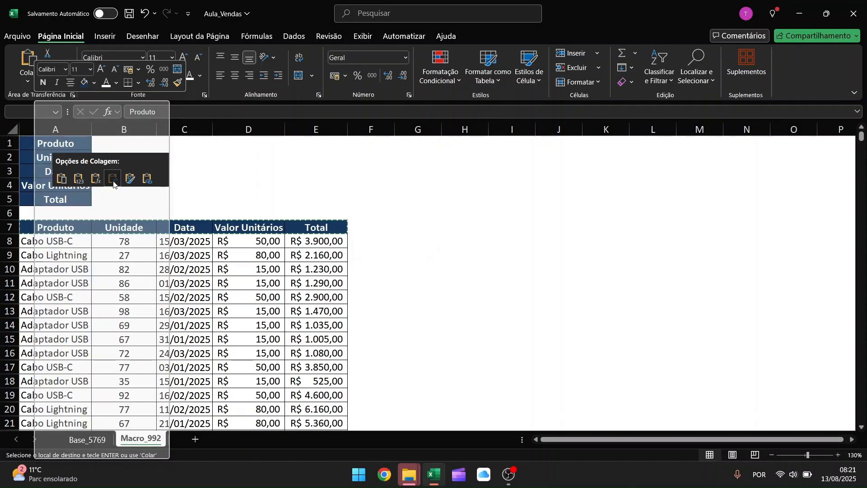
{"action": "left_click", "coordinate": [220, 75]}
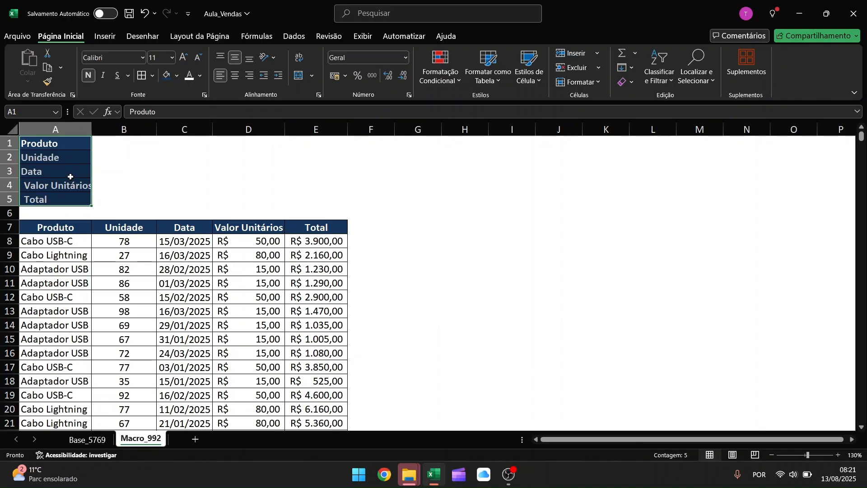
- Apply all borders to the form's entry cells B1:B5 and widen column A to fit the Valor Unitários label
{"action": "left_click_drag", "start_coordinate": [106, 144], "coordinate": [103, 200]}
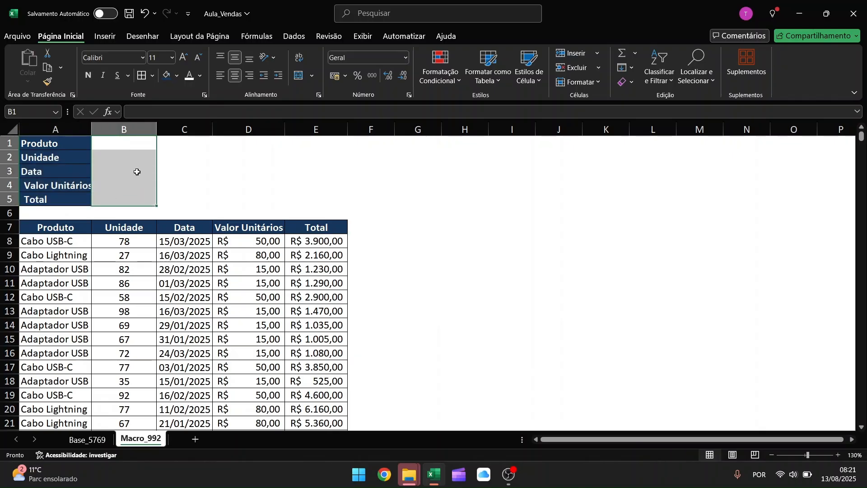
{"action": "left_click", "coordinate": [142, 75]}
{"action": "left_click_drag", "start_coordinate": [93, 130], "coordinate": [107, 130]}
{"action": "left_click", "coordinate": [152, 75]}
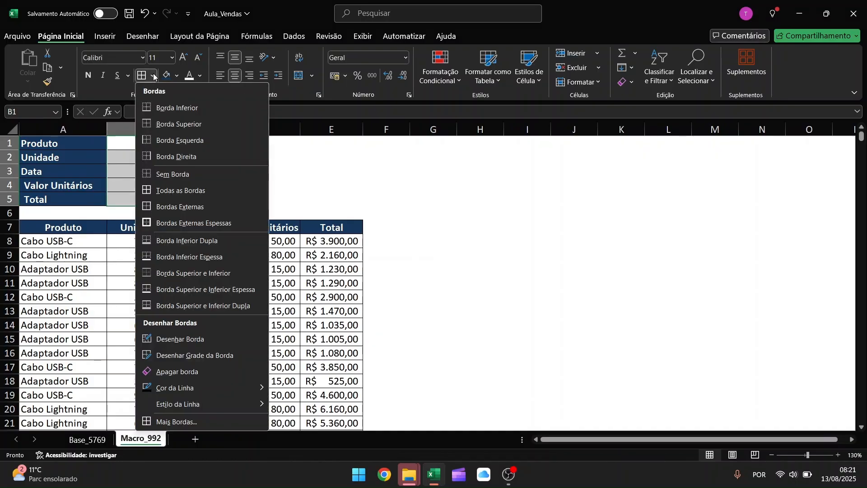
{"action": "left_click", "coordinate": [171, 195]}
{"action": "left_click", "coordinate": [122, 156]}
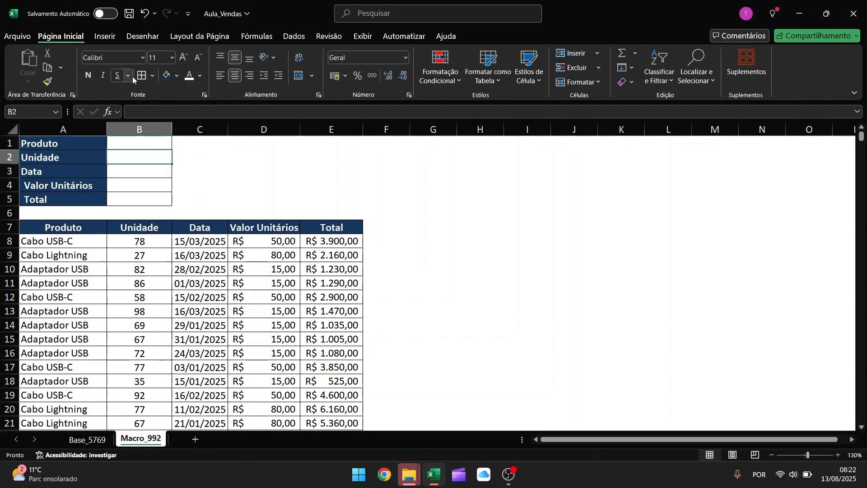
{"action": "left_click_drag", "start_coordinate": [132, 143], "coordinate": [133, 194]}
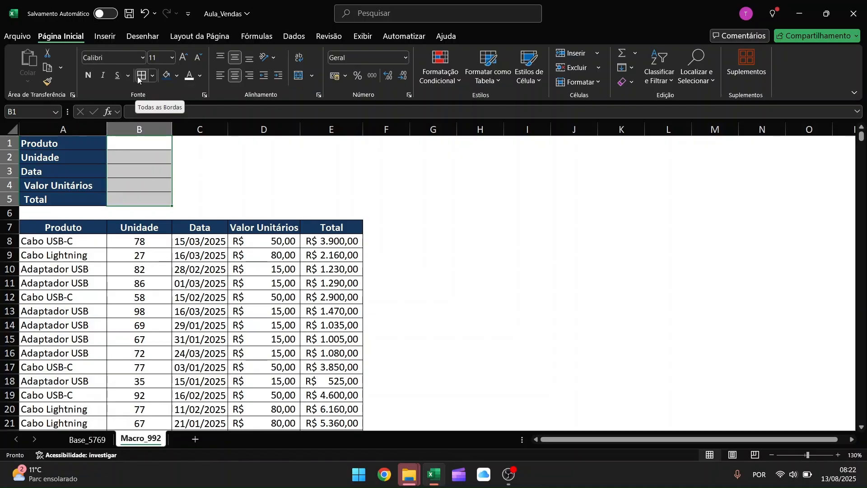
{"action": "left_click", "coordinate": [134, 155]}
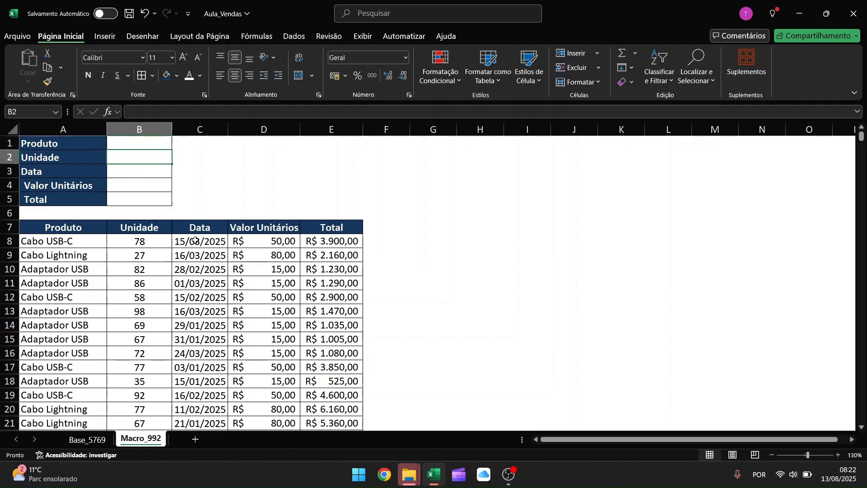
- Enter Cabo USB-C as the form's Produto in B1 and 10 as its Unidade in B2
{"action": "left_click", "coordinate": [133, 143]}
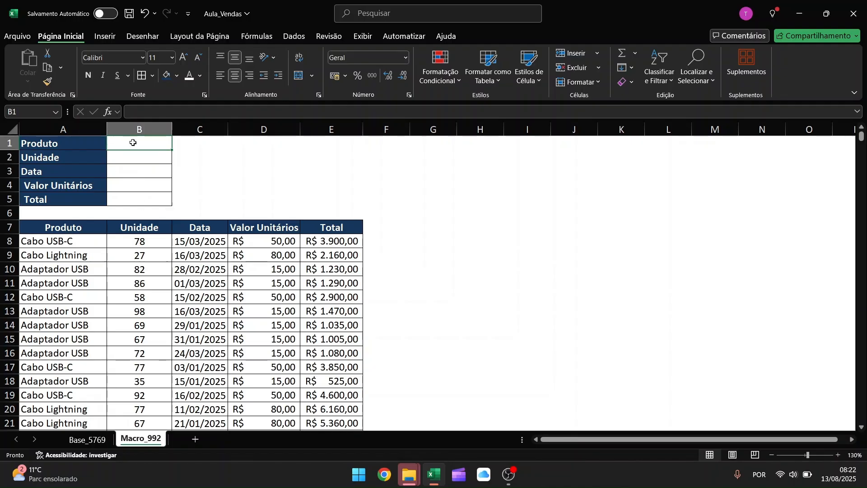
{"action": "type", "text": "Cabo"}
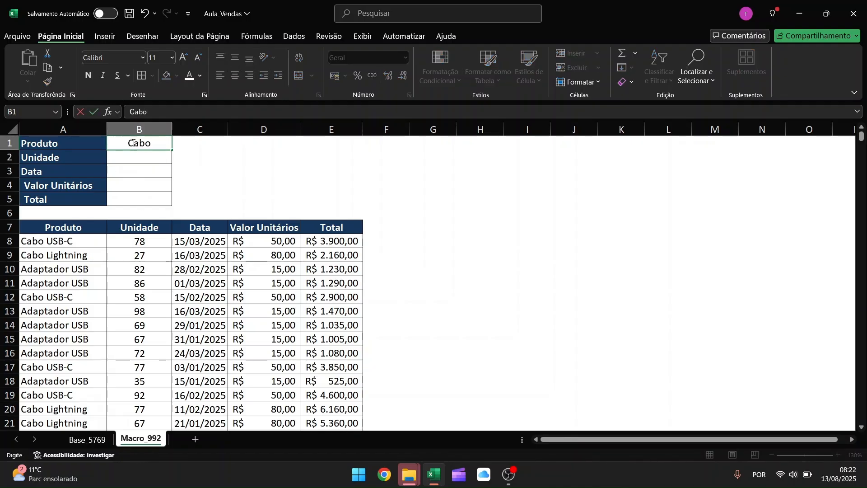
{"action": "type", "text": " US"}
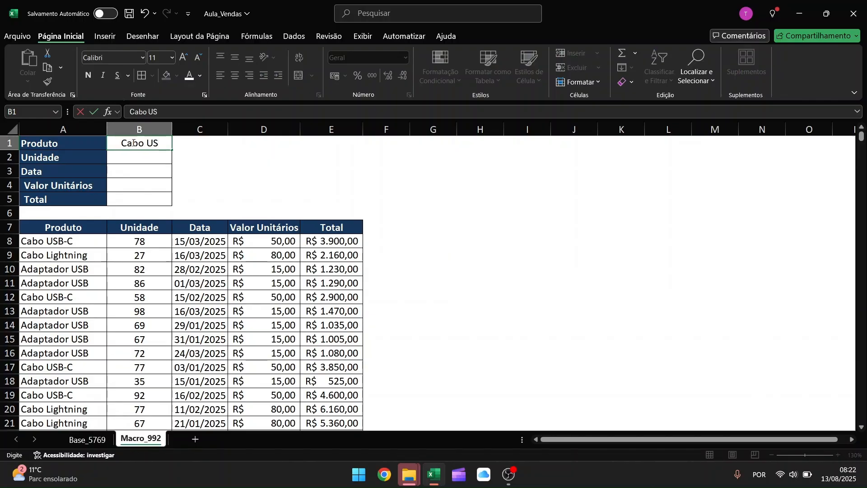
{"action": "type", "text": "B-C"}
{"action": "key", "text": "Return"}
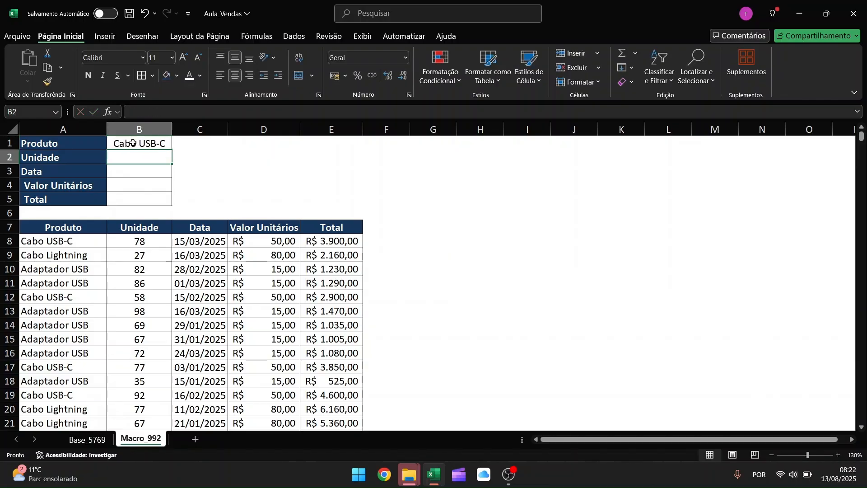
{"action": "type", "text": "1"}
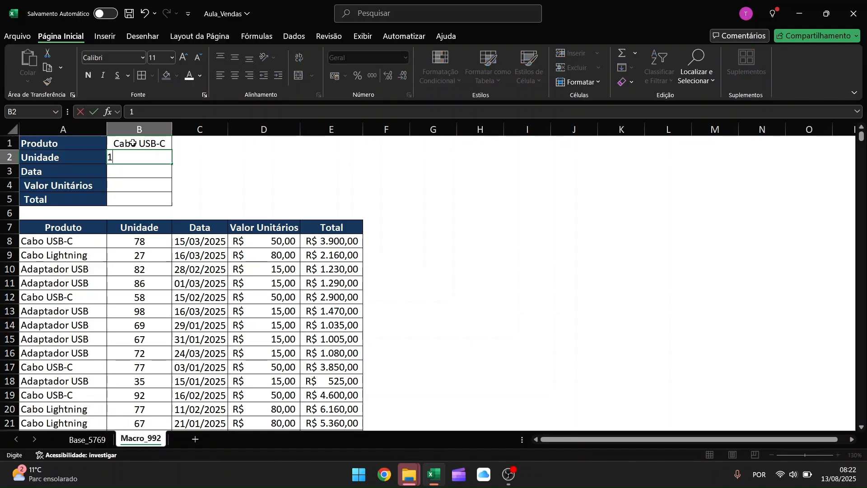
{"action": "type", "text": "0"}
{"action": "key", "text": "Return"}
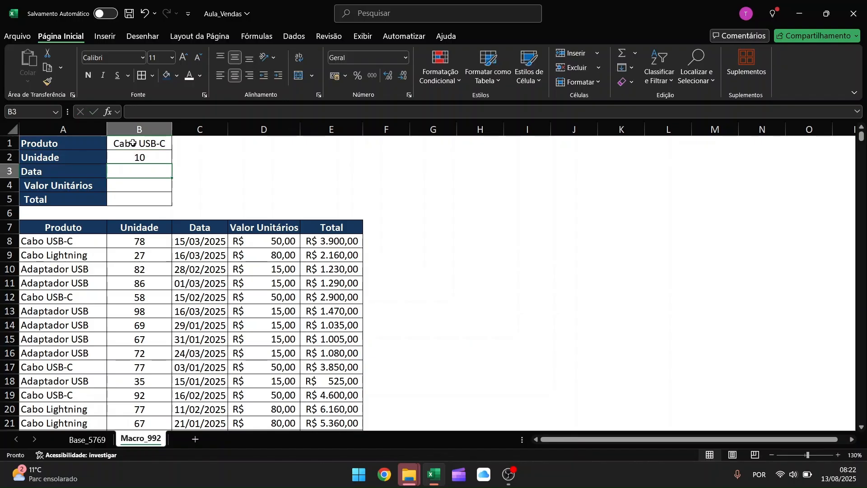
- Fill the form's Data cell B3 with today's date using the formula =HOJE()
{"action": "type", "text": "=ho"}
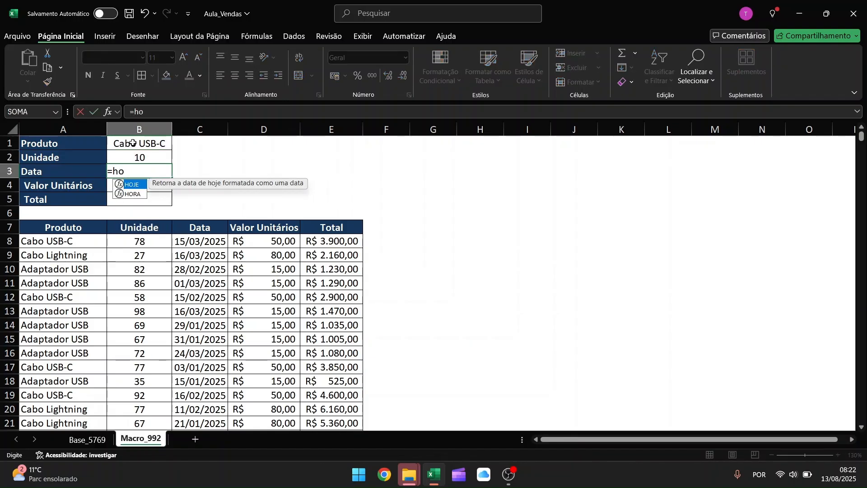
{"action": "type", "text": "je()"}
{"action": "key", "text": "ctrl+Return"}
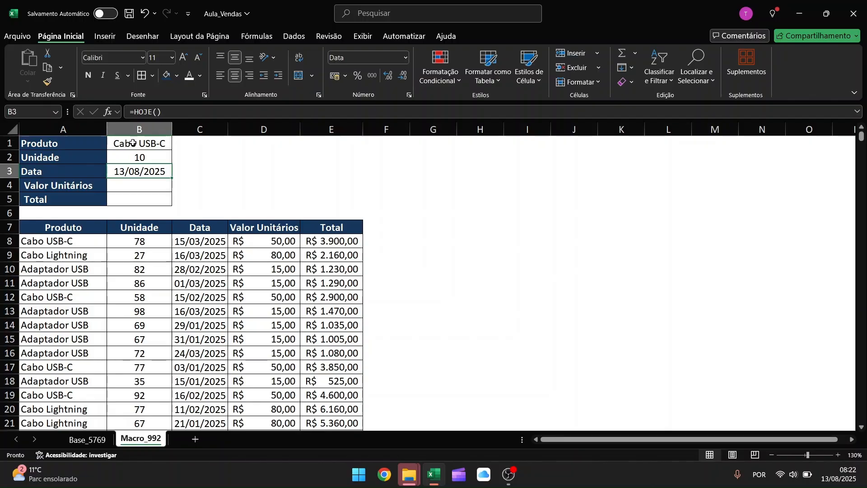
- Enter 10 as the form's Valor Unitários in B4 and 100 as its Total in B5
{"action": "key", "text": "Down"}
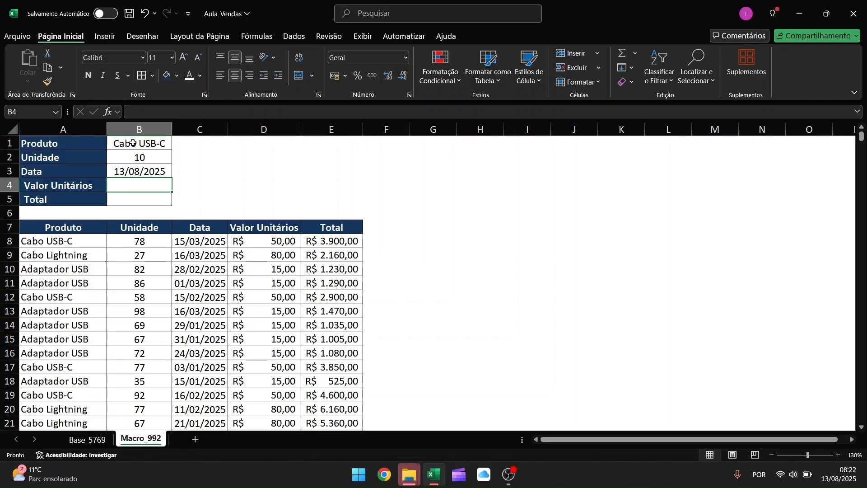
{"action": "type", "text": "10"}
{"action": "key", "text": "Return"}
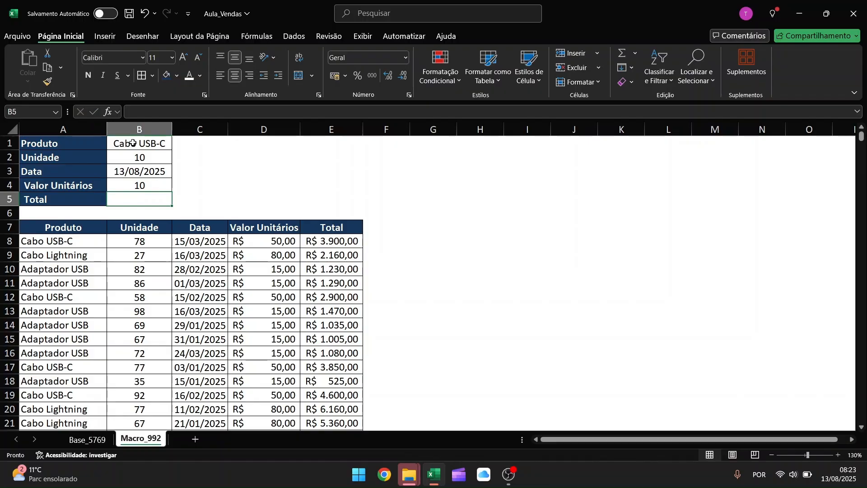
{"action": "type", "text": "100"}
{"action": "key", "text": "Return"}
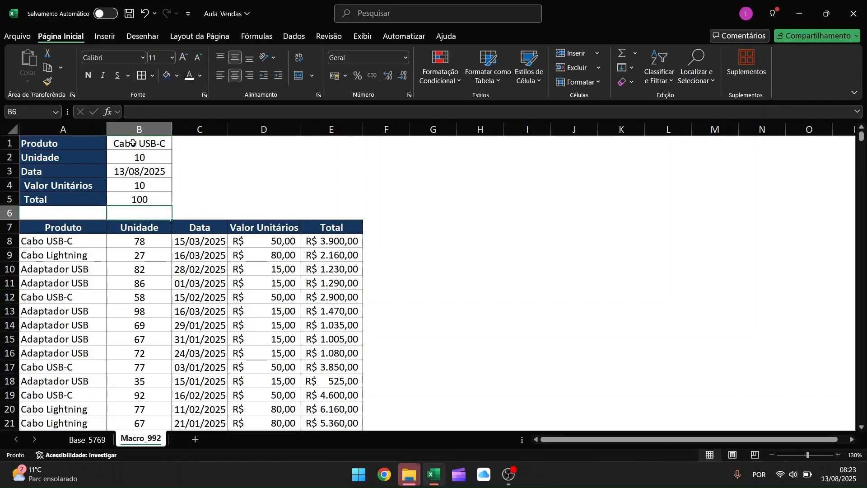
- Apply the R$ accounting number format to the form's value cells B4:B5
{"action": "left_click_drag", "start_coordinate": [154, 185], "coordinate": [154, 198]}
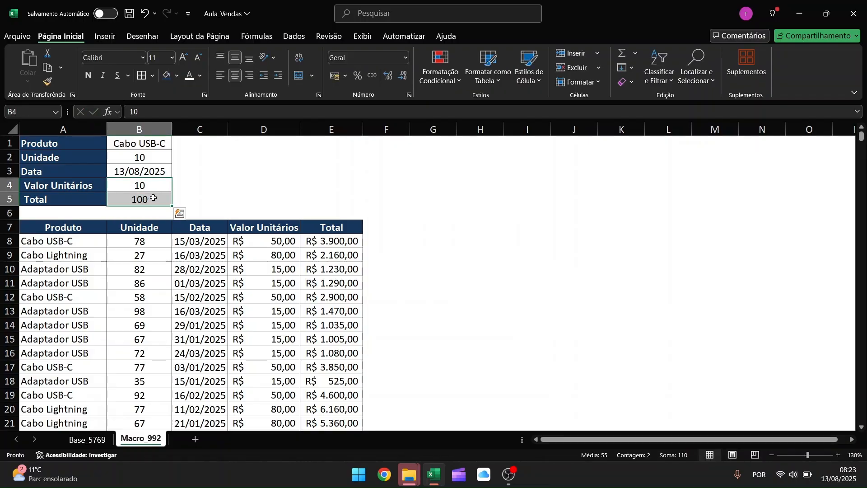
{"action": "left_click", "coordinate": [334, 75]}
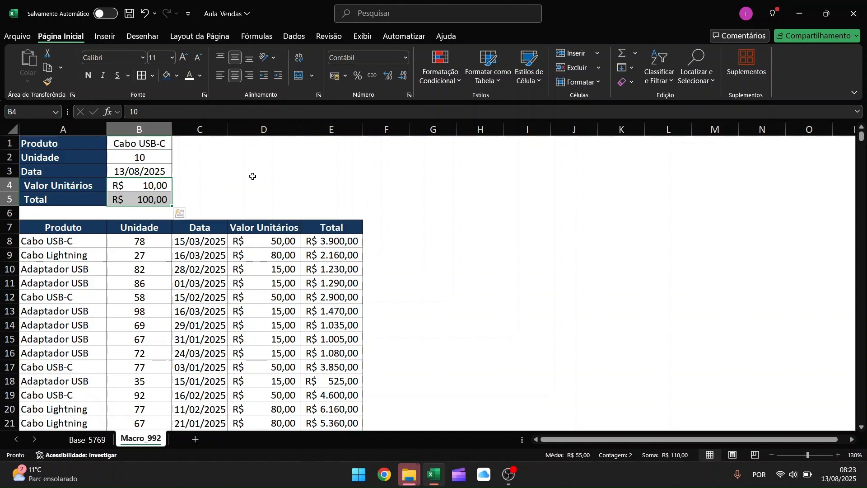
{"action": "left_click", "coordinate": [334, 246]}
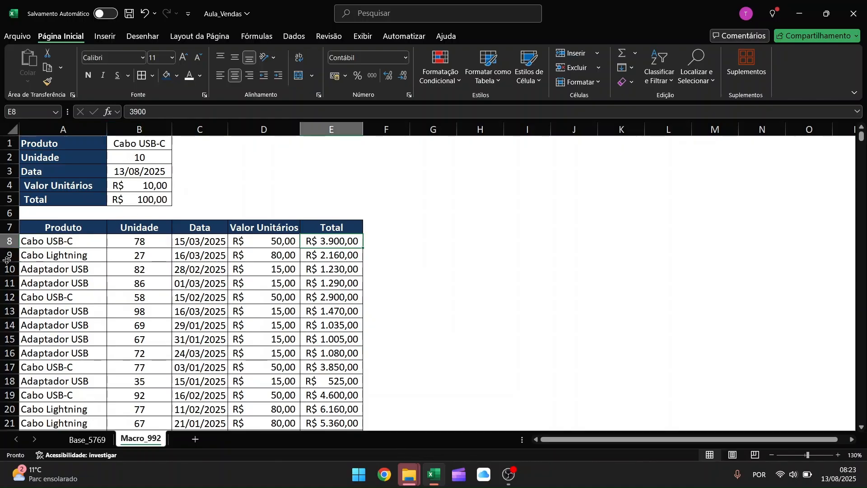
{"action": "left_click", "coordinate": [270, 188]}
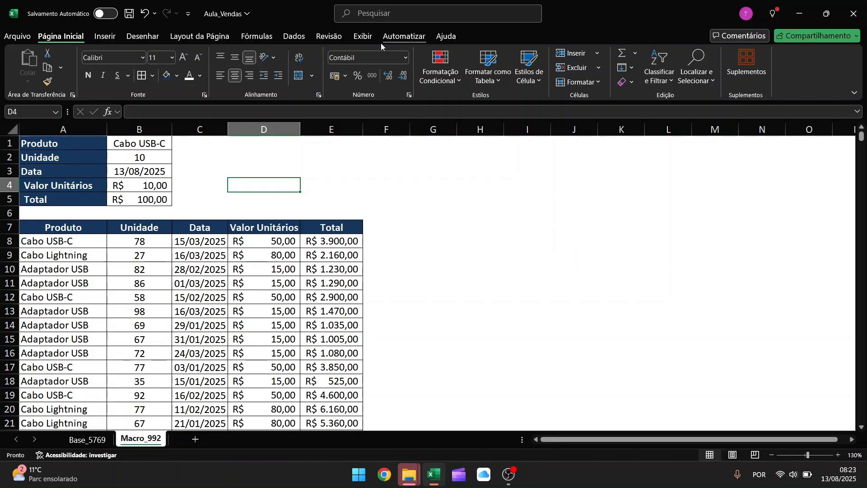
- Enable the Desenvolvedor tab in the program's ribbon customization options
{"action": "left_click", "coordinate": [19, 40]}
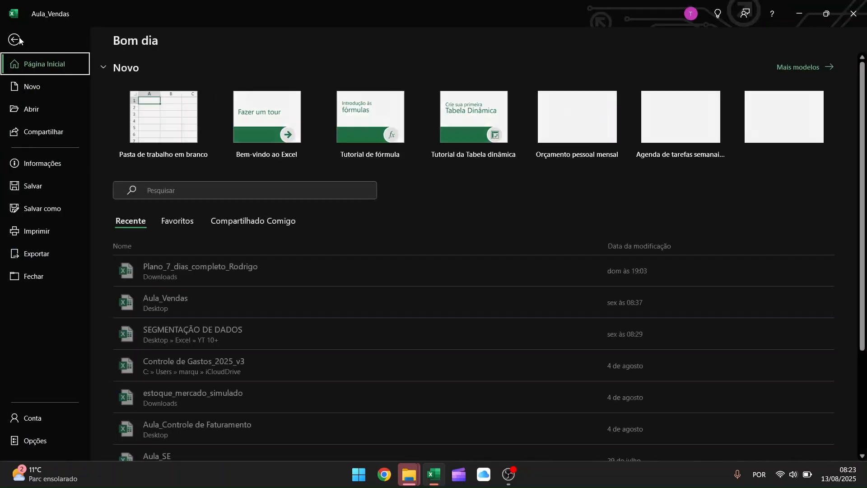
{"action": "left_click", "coordinate": [43, 440]}
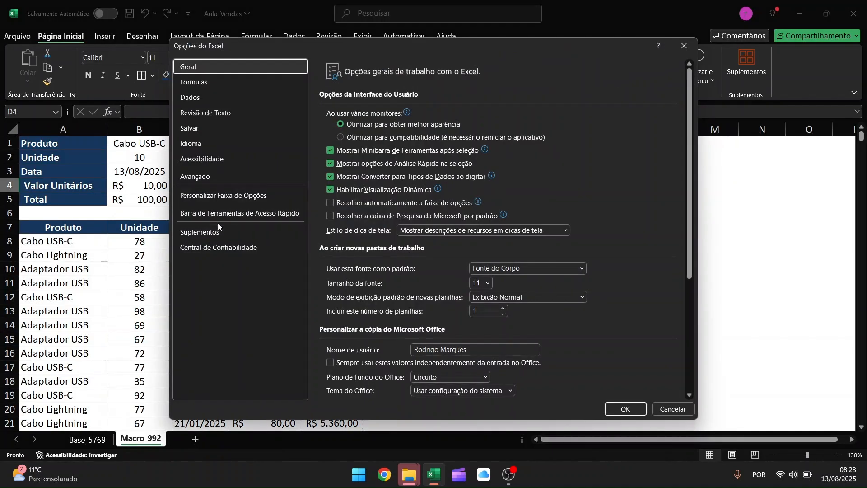
{"action": "left_click", "coordinate": [221, 199]}
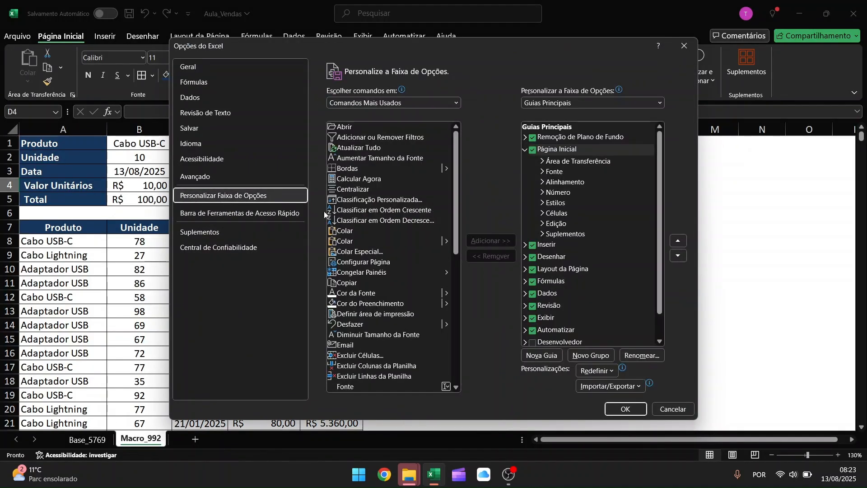
{"action": "scroll", "coordinate": [576, 282], "scroll_direction": "down", "scroll_amount": 1}
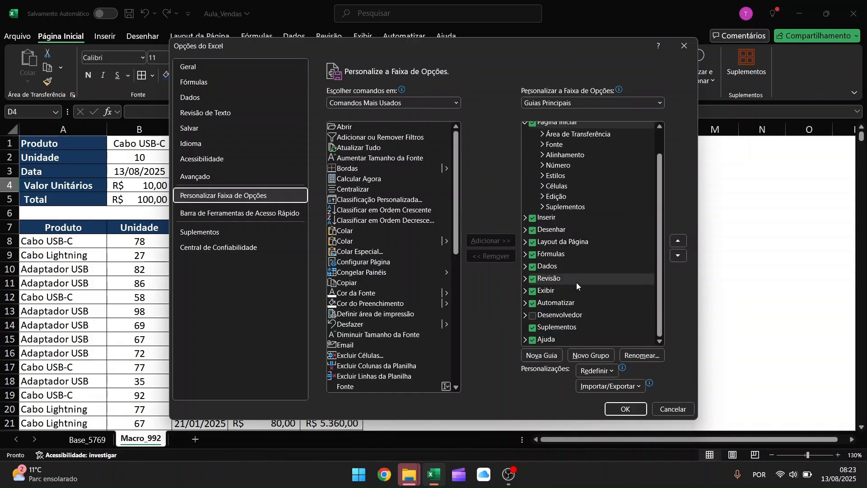
{"action": "left_click", "coordinate": [533, 318]}
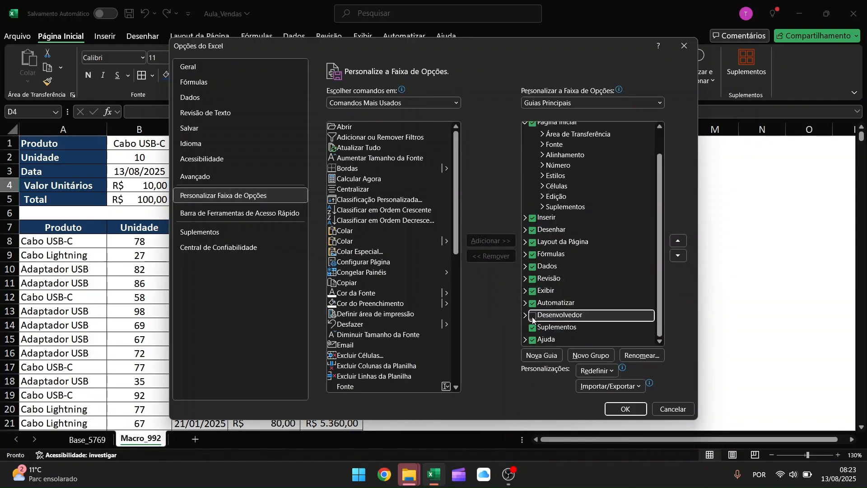
{"action": "left_click", "coordinate": [626, 409]}
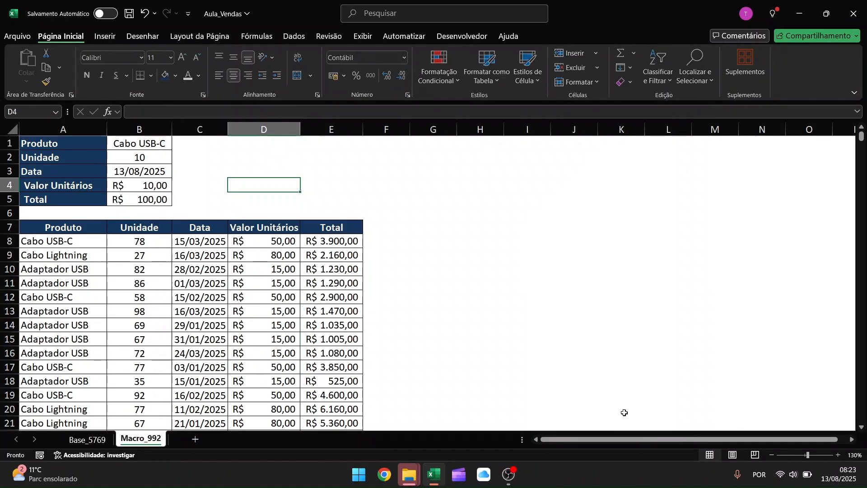
- Draw a form-control button across columns D and E in about rows 3 to 5, accept the proposed macro name Botão2_Clique, and shift the button slightly
{"action": "left_click", "coordinate": [466, 37]}
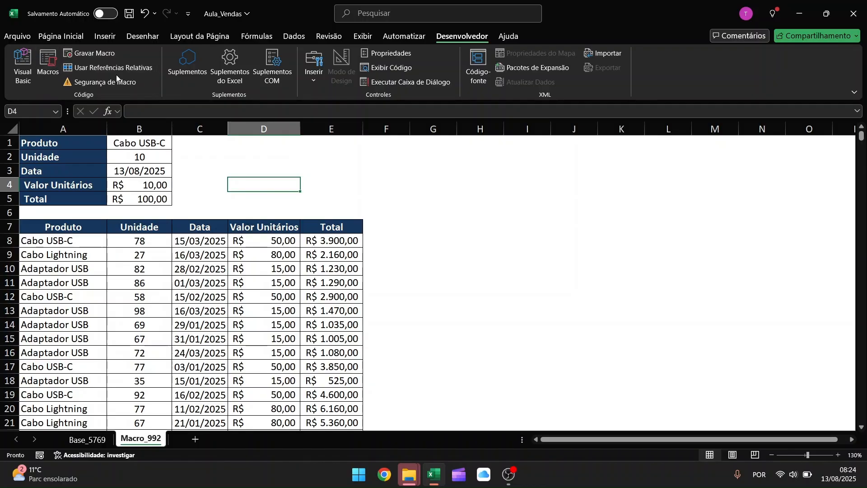
{"action": "left_click", "coordinate": [310, 86]}
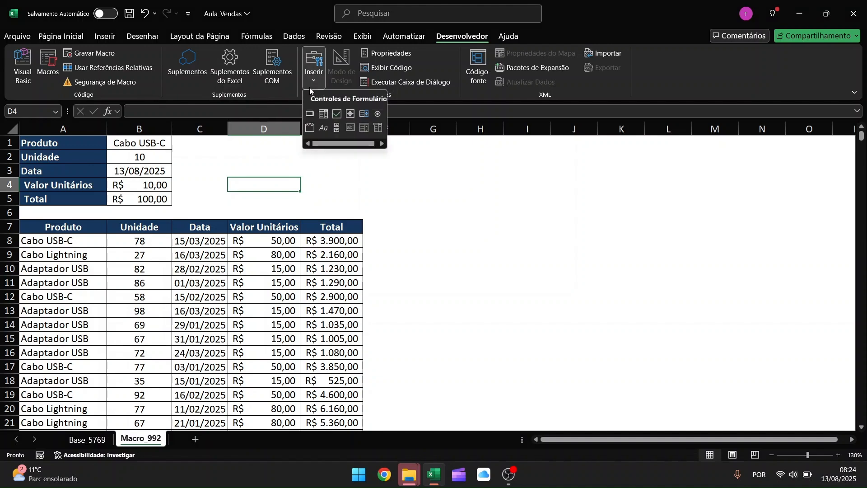
{"action": "left_click", "coordinate": [310, 114]}
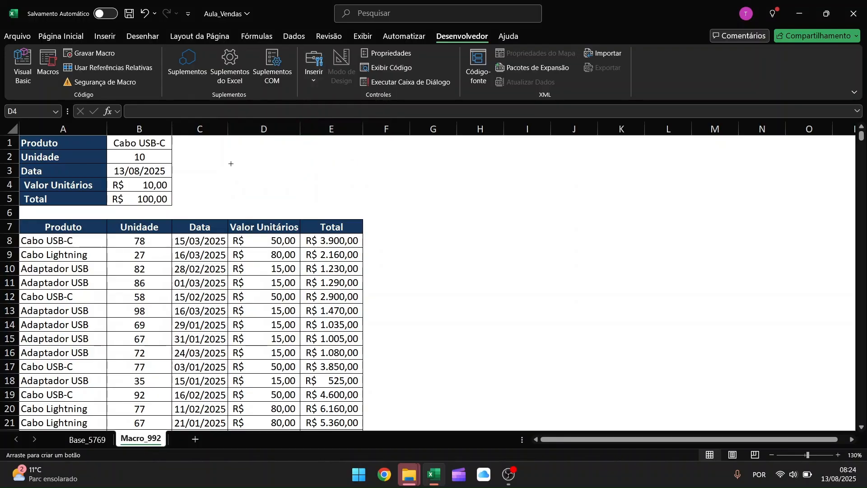
{"action": "left_click_drag", "start_coordinate": [231, 165], "coordinate": [361, 203]}
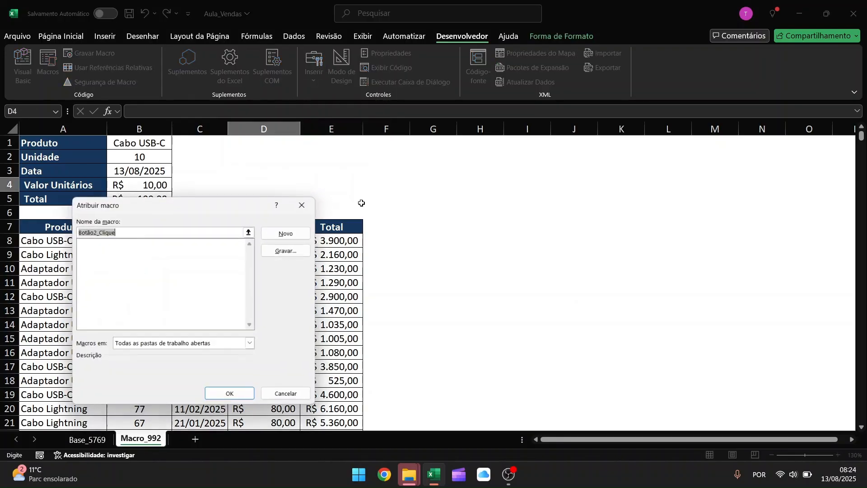
{"action": "left_click", "coordinate": [232, 395]}
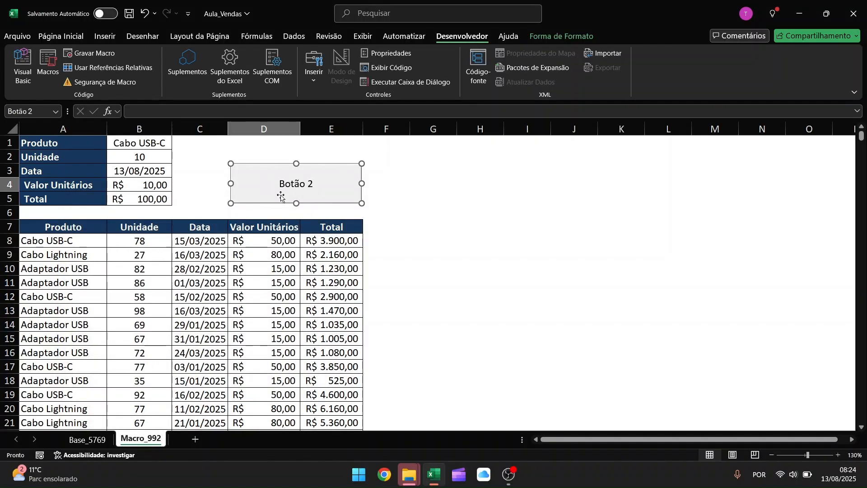
{"action": "left_click_drag", "start_coordinate": [325, 193], "coordinate": [329, 199]}
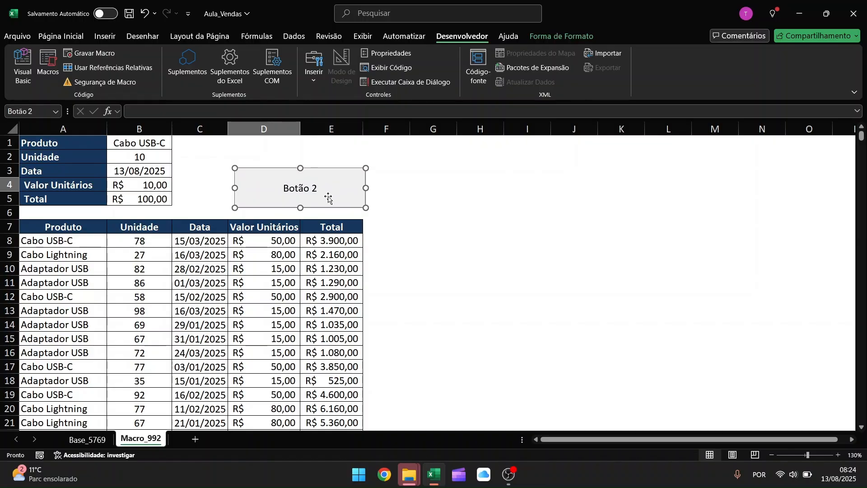
- Deselect the new button, test it by running its assigned macro, and dismiss the resulting dialog
{"action": "left_click", "coordinate": [422, 200]}
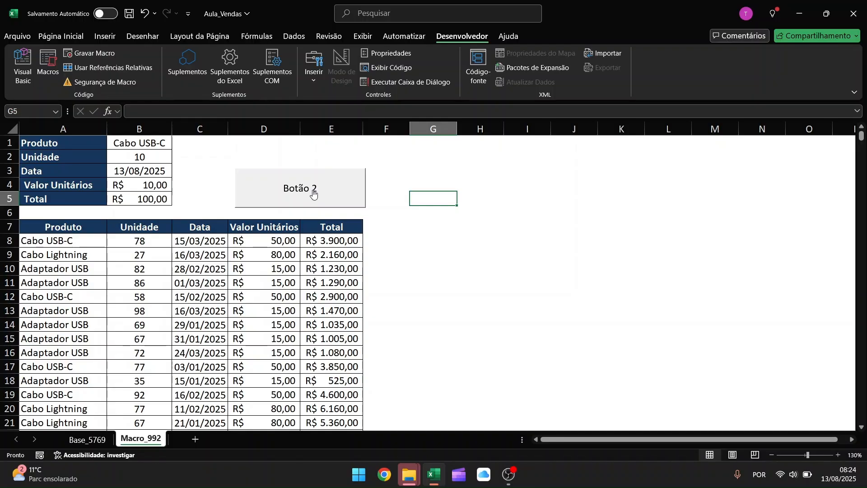
{"action": "left_click", "coordinate": [314, 193]}
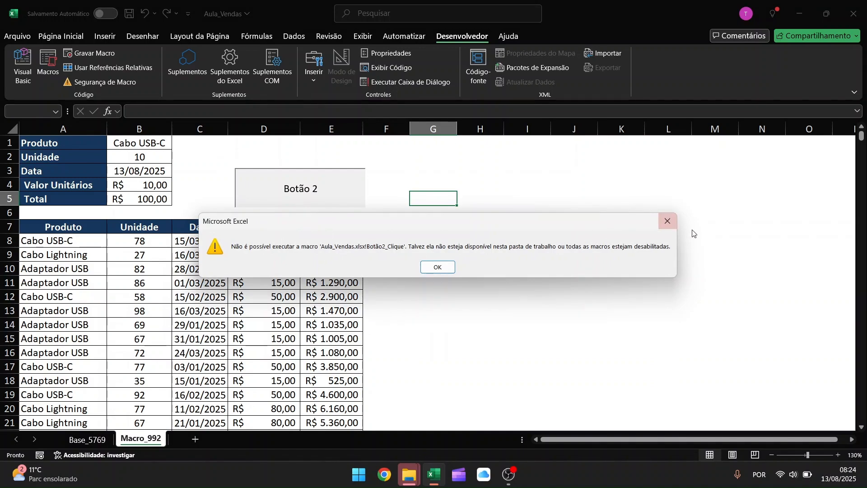
{"action": "left_click", "coordinate": [668, 222]}
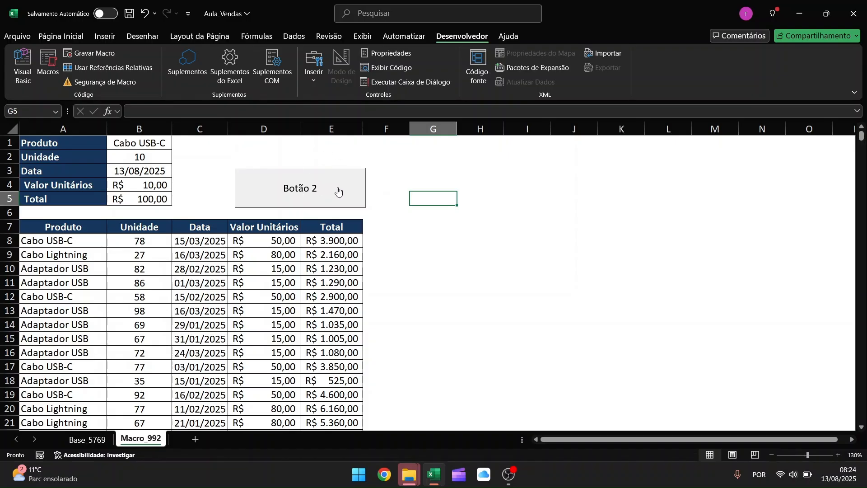
- Shrink the button to about two rows high and position it over D4:E5, aligned with the table's right edge
{"action": "left_click", "coordinate": [338, 192], "text": "ctrl"}
{"action": "left_click_drag", "start_coordinate": [366, 208], "coordinate": [352, 194]}
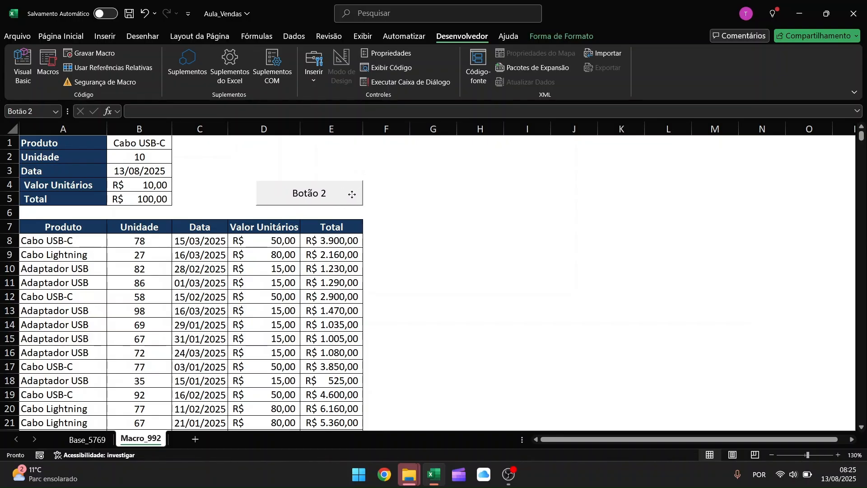
{"action": "left_click_drag", "start_coordinate": [353, 194], "coordinate": [353, 194]}
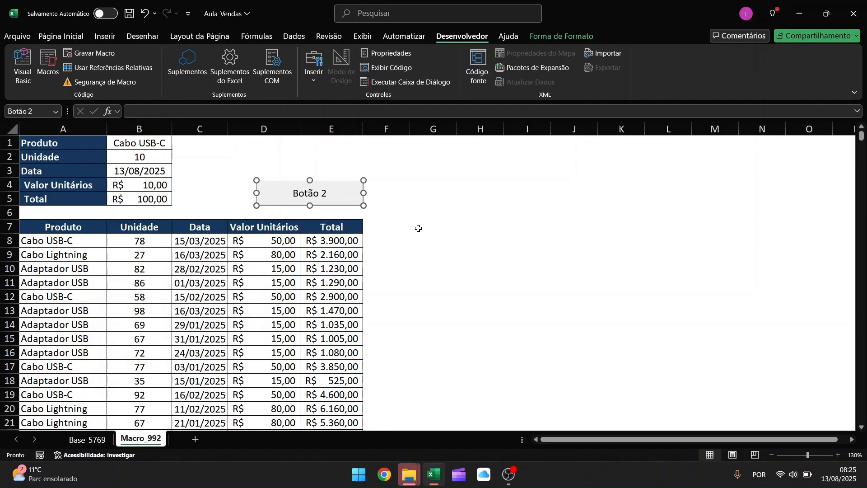
{"action": "left_click", "coordinate": [418, 211]}
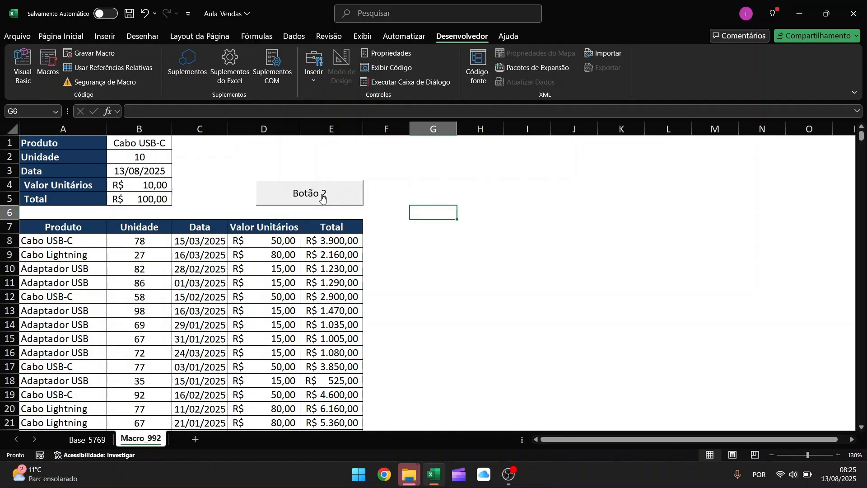
- Change the form button's caption to Inserir, then test the button and dismiss the resulting dialog
{"action": "right_click", "coordinate": [316, 194]}
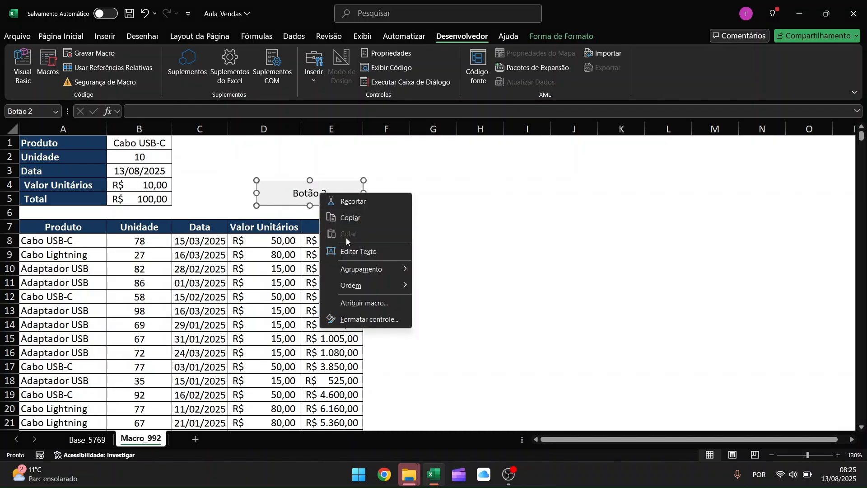
{"action": "left_click", "coordinate": [351, 250]}
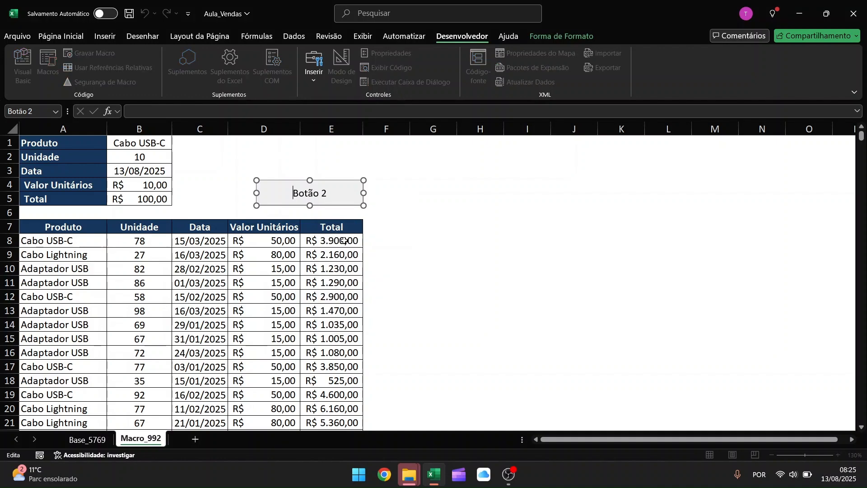
{"action": "key", "text": "Delete"}
{"action": "key", "text": "Delete"}
{"action": "key", "text": "Delete"}
{"action": "key", "text": "Delete"}
{"action": "key", "text": "Delete"}
{"action": "key", "text": "Delete"}
{"action": "key", "text": "Delete"}
{"action": "type", "text": "Inserir"}
{"action": "left_click", "coordinate": [389, 208]}
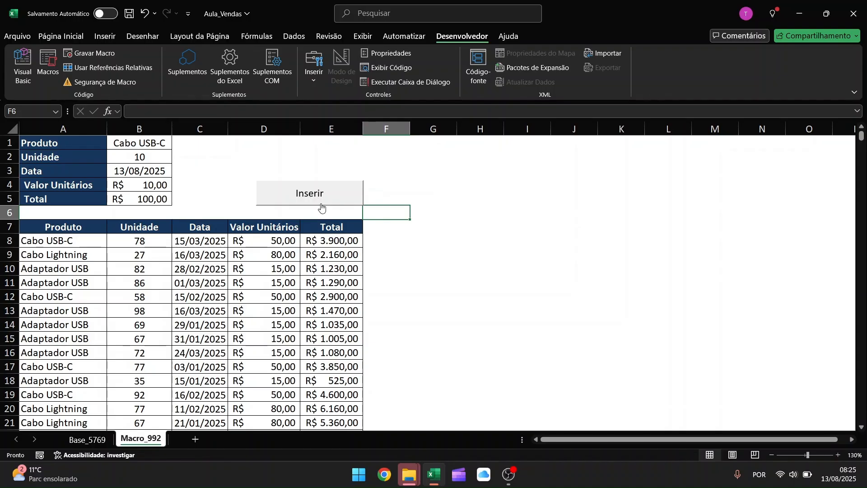
{"action": "left_click", "coordinate": [342, 194]}
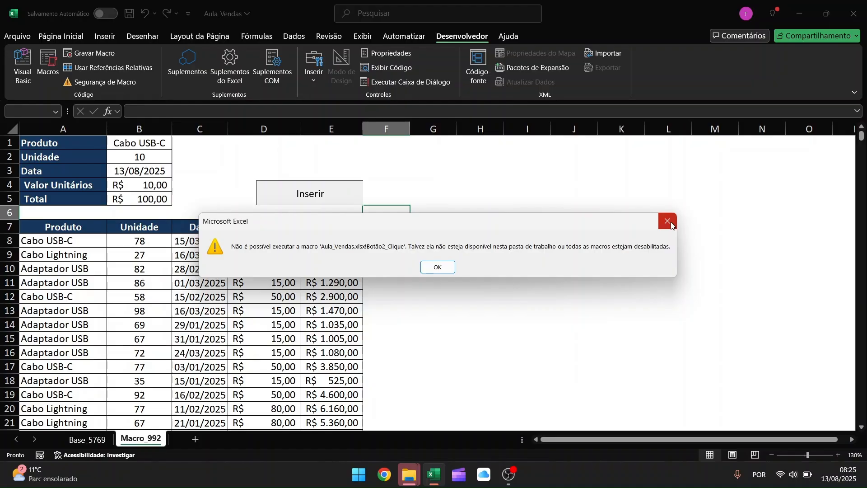
{"action": "left_click", "coordinate": [669, 222]}
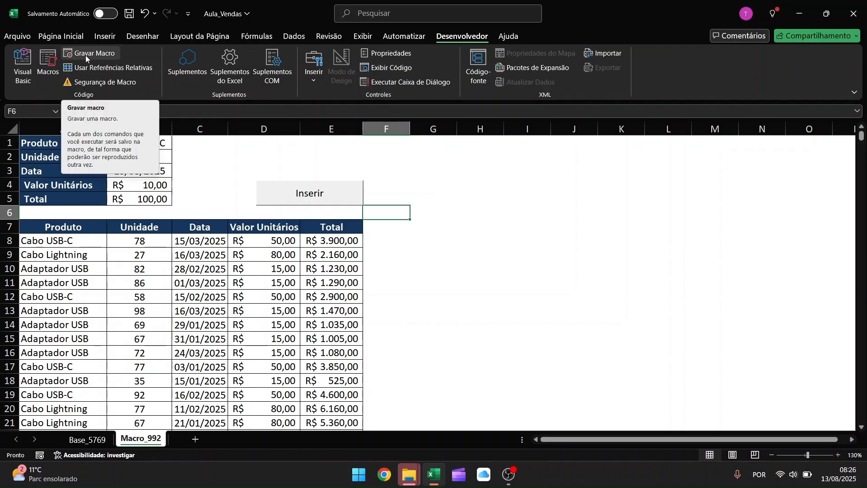
- Start recording a macro named Inserir, stored in this workbook
{"action": "left_click", "coordinate": [85, 56]}
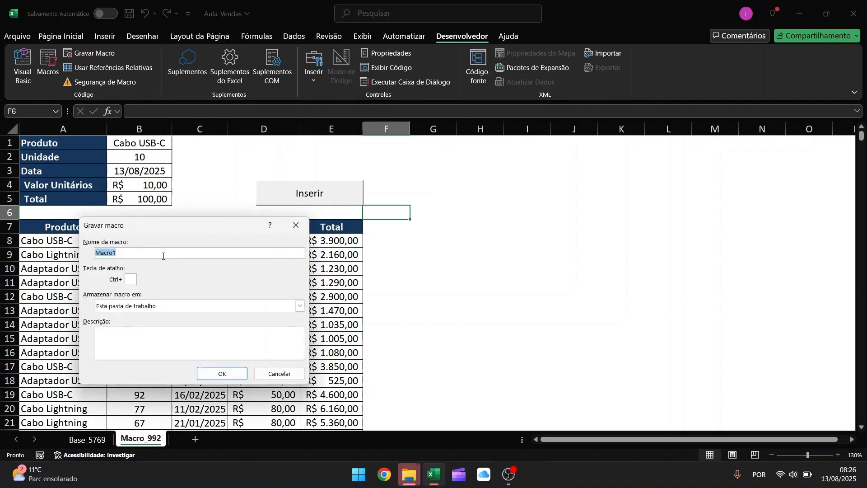
{"action": "type", "text": "Inserir"}
{"action": "left_click", "coordinate": [124, 335]}
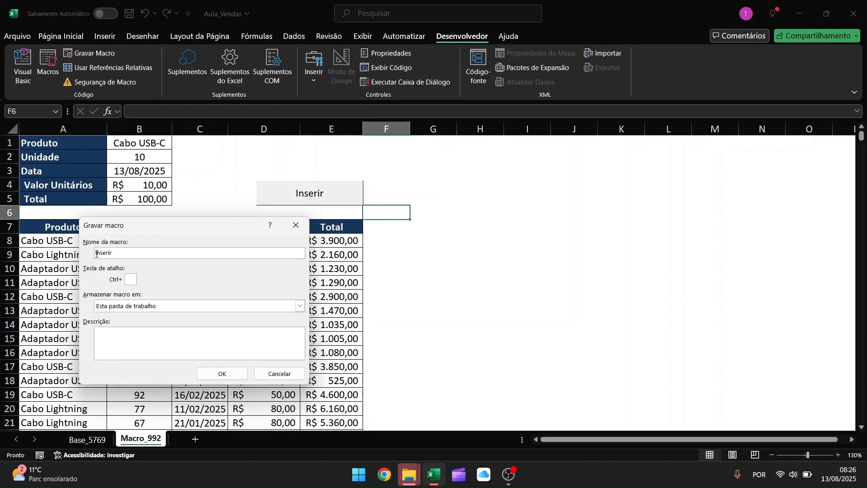
{"action": "left_click", "coordinate": [223, 373]}
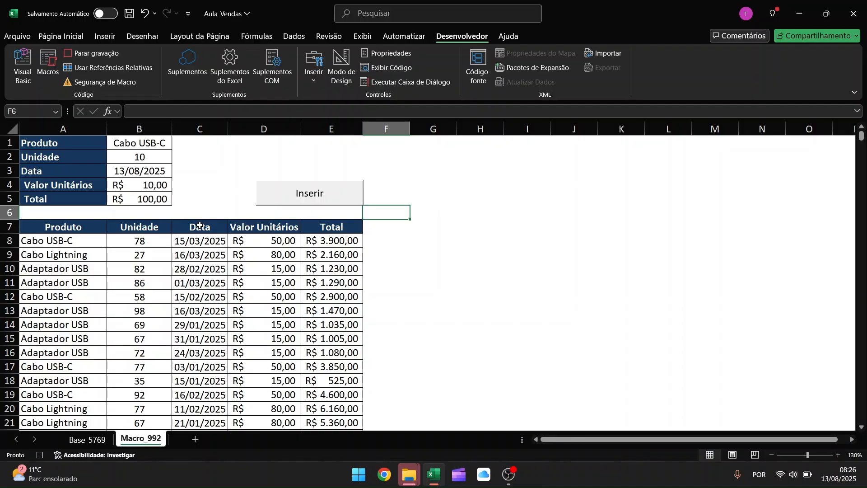
- Insert a blank row at row 8, directly beneath the table headers
{"action": "left_click", "coordinate": [10, 241]}
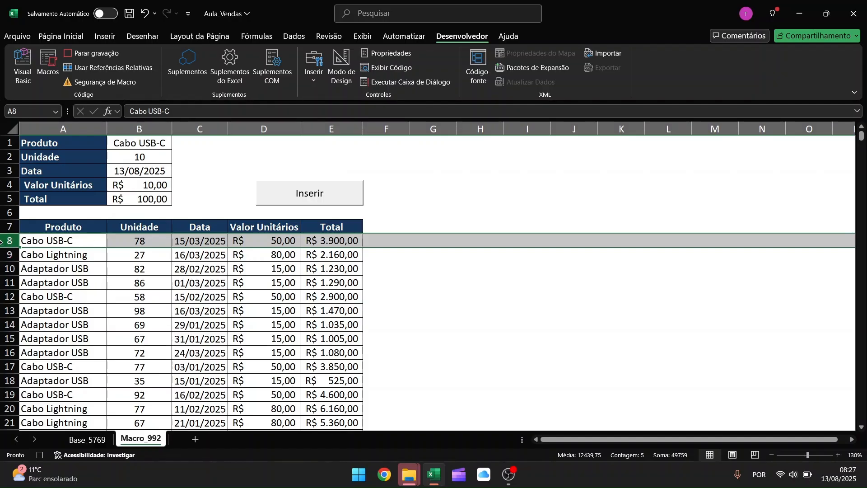
{"action": "key", "text": "ctrl+plus"}
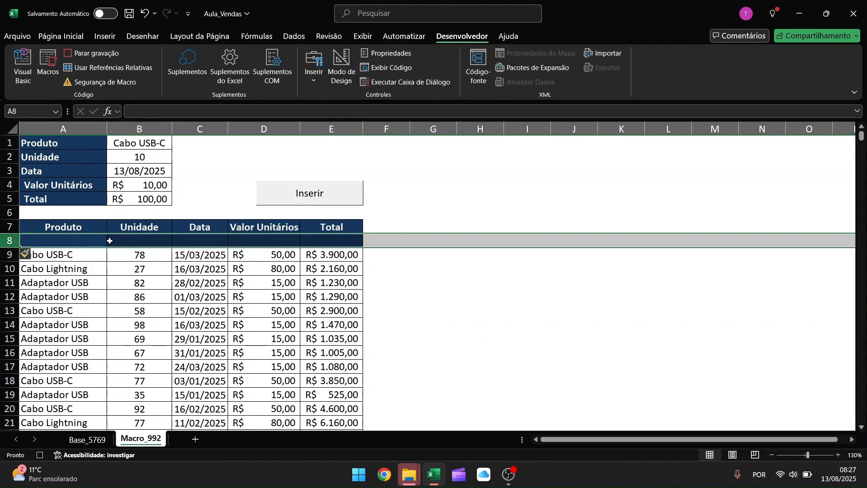
{"action": "left_click", "coordinate": [66, 255]}
{"action": "left_click", "coordinate": [130, 253]}
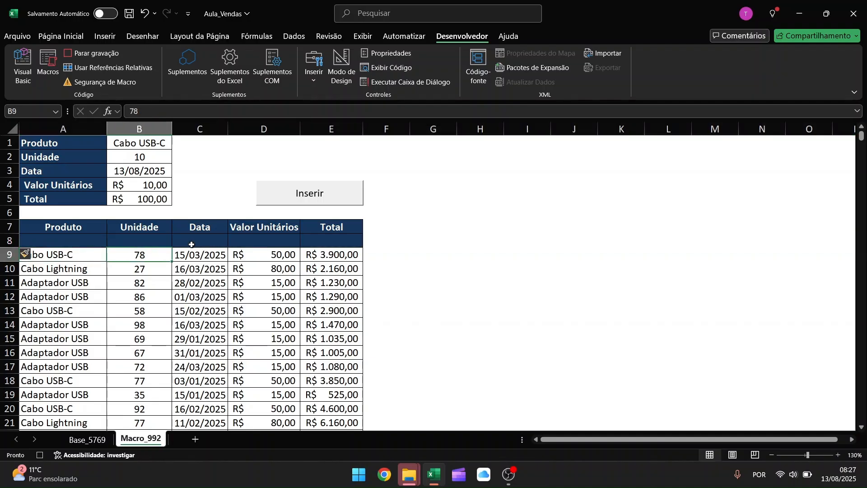
{"action": "left_click", "coordinate": [331, 256]}
{"action": "left_click", "coordinate": [112, 264]}
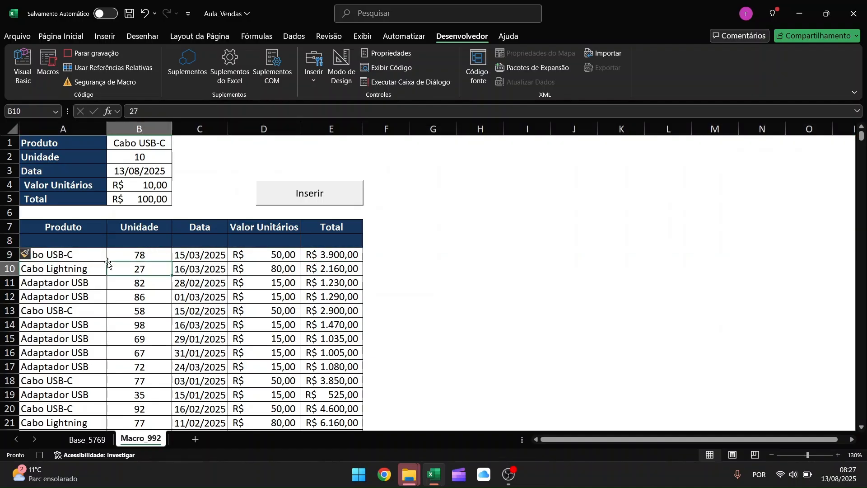
{"action": "left_click", "coordinate": [63, 243]}
- Copy the formatting of row 9 onto the blank row 8 with the Format Painter
{"action": "left_click", "coordinate": [10, 256]}
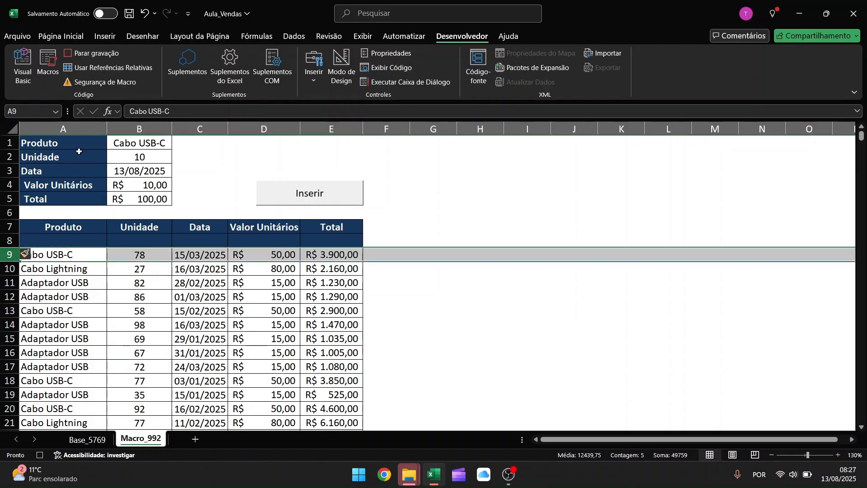
{"action": "left_click", "coordinate": [61, 36]}
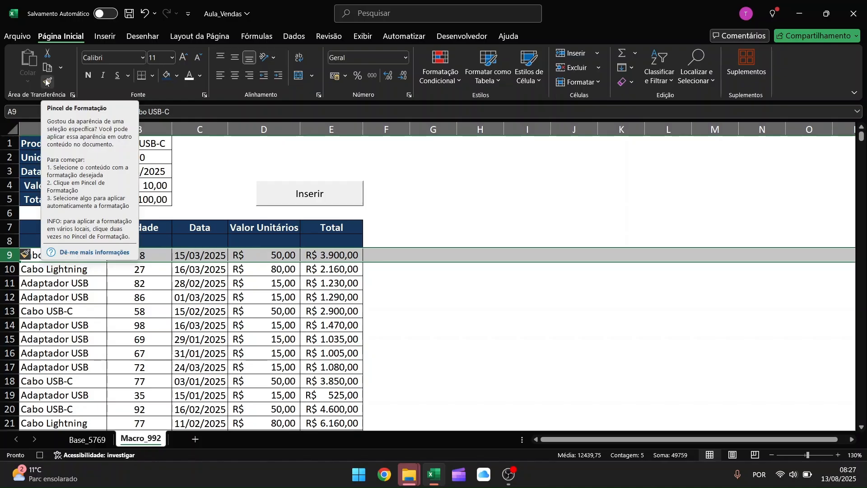
{"action": "left_click", "coordinate": [46, 82]}
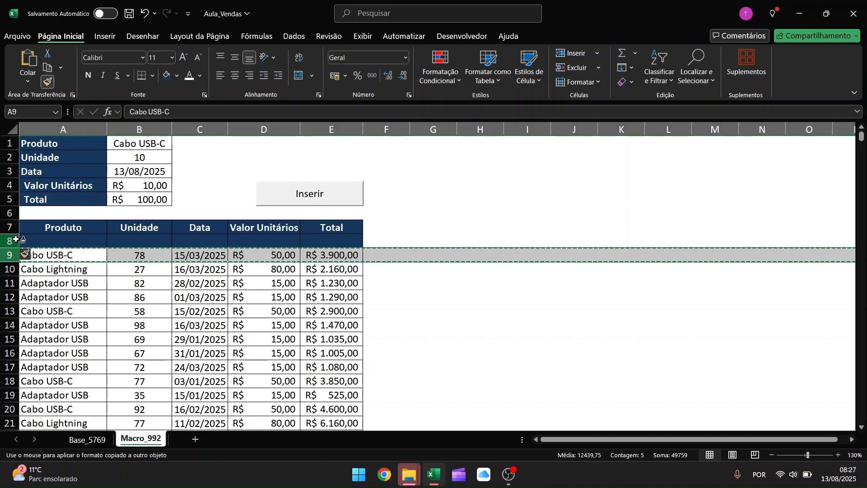
{"action": "left_click", "coordinate": [16, 239]}
{"action": "left_click", "coordinate": [340, 240]}
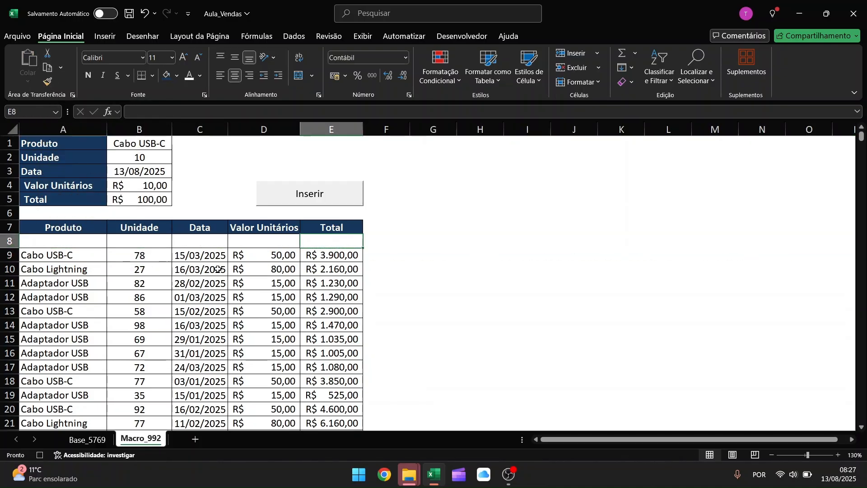
- Copy the form's Produto and Unidade entries from B1 and B2 and paste them as values into A8 and B8
{"action": "left_click", "coordinate": [144, 144]}
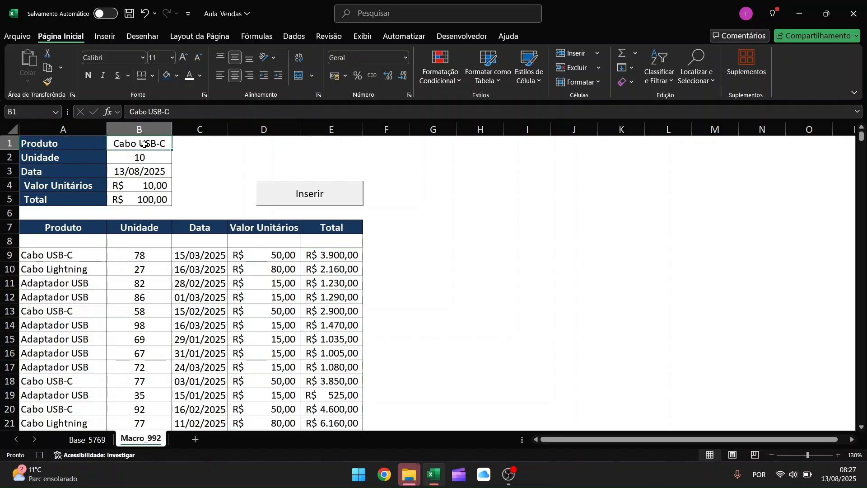
{"action": "key", "text": "ctrl+c"}
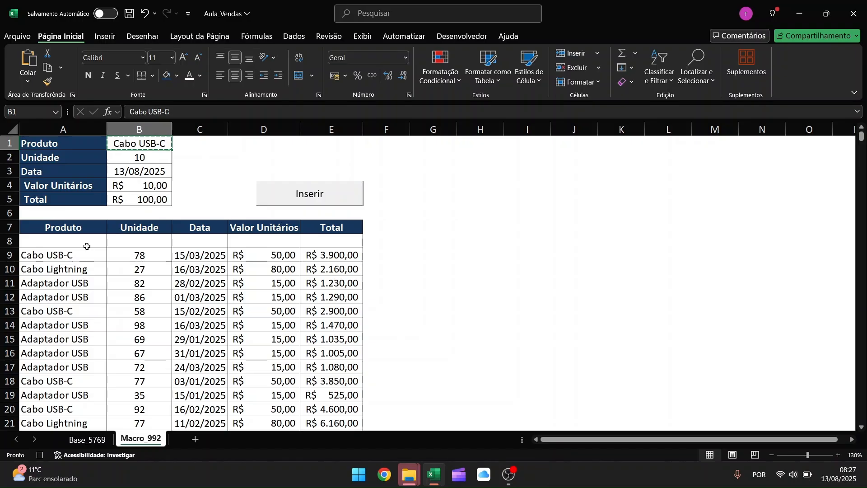
{"action": "left_click", "coordinate": [84, 243]}
{"action": "right_click", "coordinate": [84, 243]}
{"action": "left_click", "coordinate": [136, 181]}
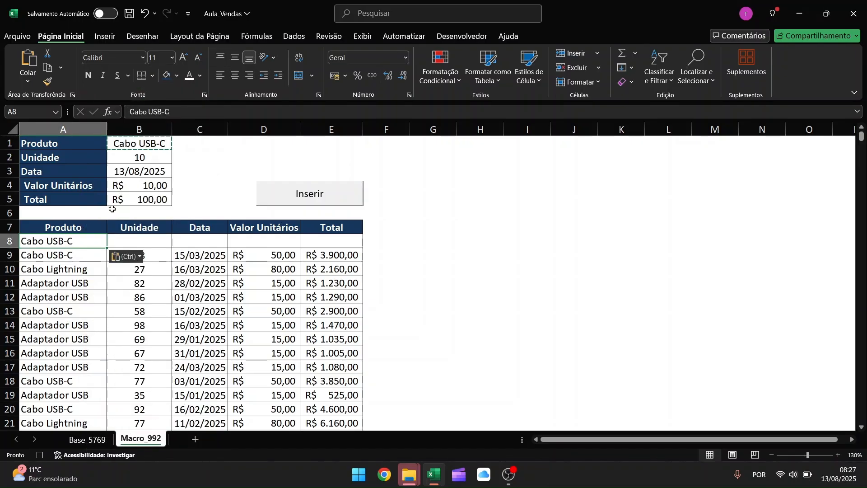
{"action": "left_click", "coordinate": [146, 158]}
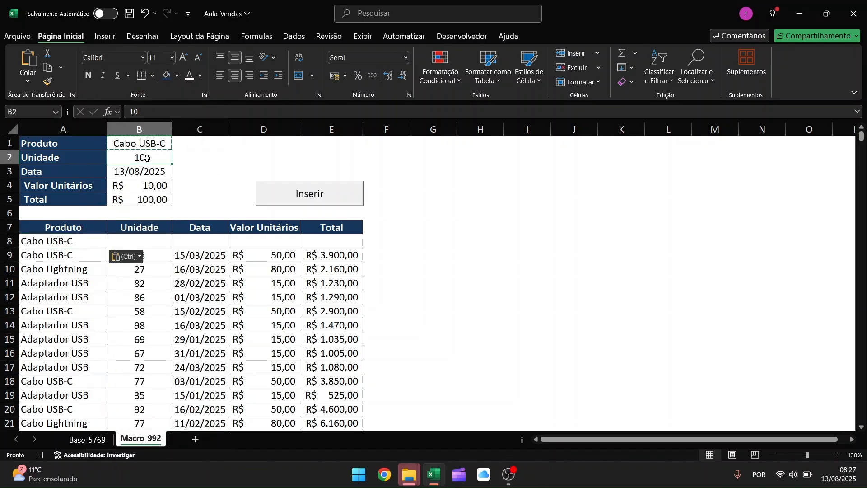
{"action": "key", "text": "ctrl+c"}
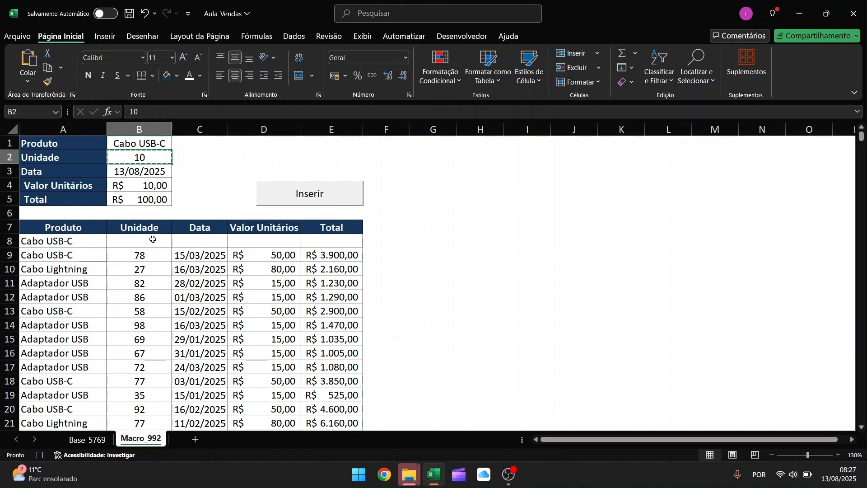
{"action": "right_click", "coordinate": [153, 243]}
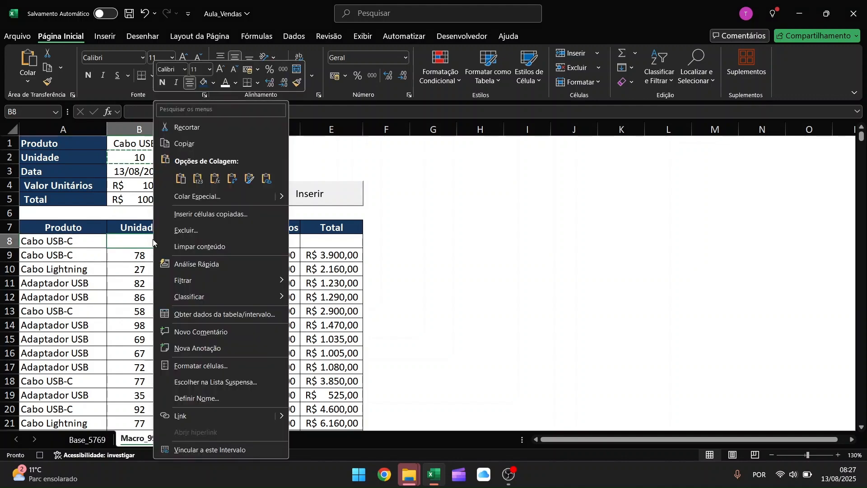
{"action": "left_click", "coordinate": [194, 180]}
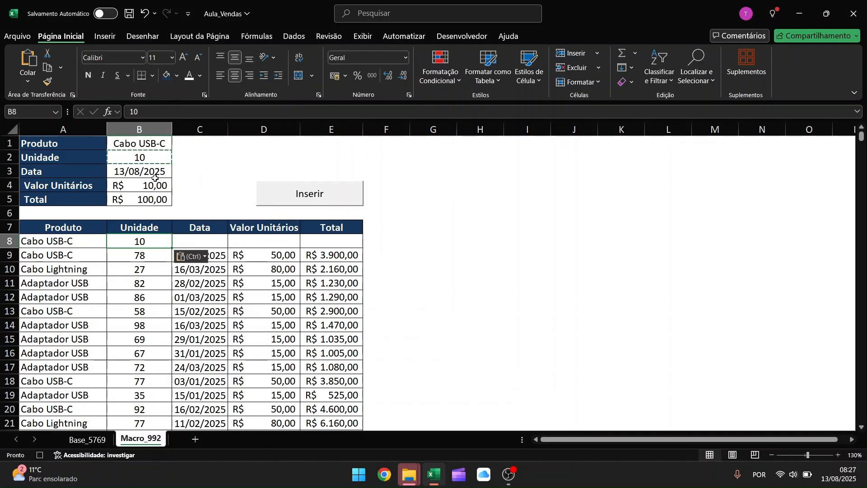
- Copy the form's Data, Valor Unitários and Total from B3:B5, pasting each as a value into C8, D8 and E8
{"action": "left_click", "coordinate": [152, 174]}
{"action": "key", "text": "ctrl+c"}
{"action": "right_click", "coordinate": [209, 241]}
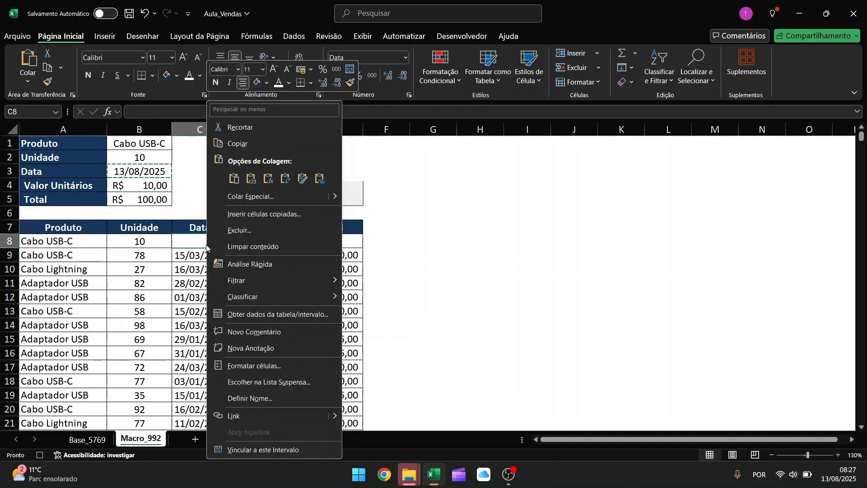
{"action": "left_click", "coordinate": [251, 183]}
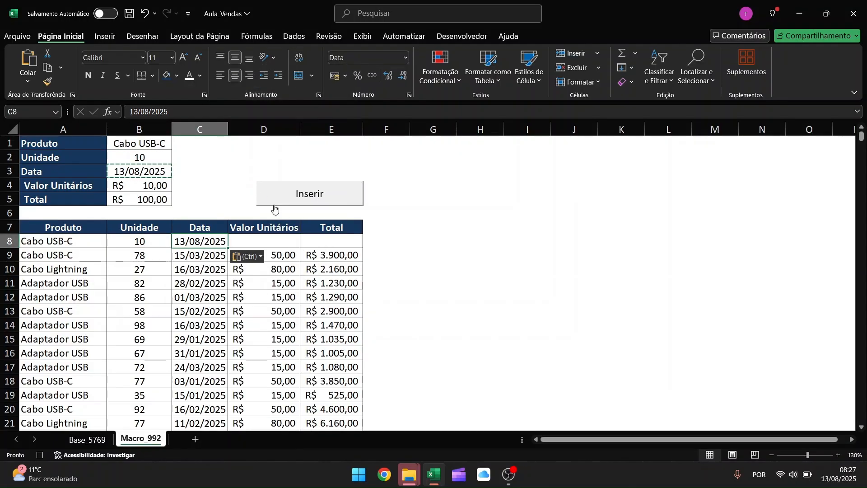
{"action": "left_click", "coordinate": [165, 189]}
{"action": "key", "text": "ctrl+c"}
{"action": "right_click", "coordinate": [268, 242]}
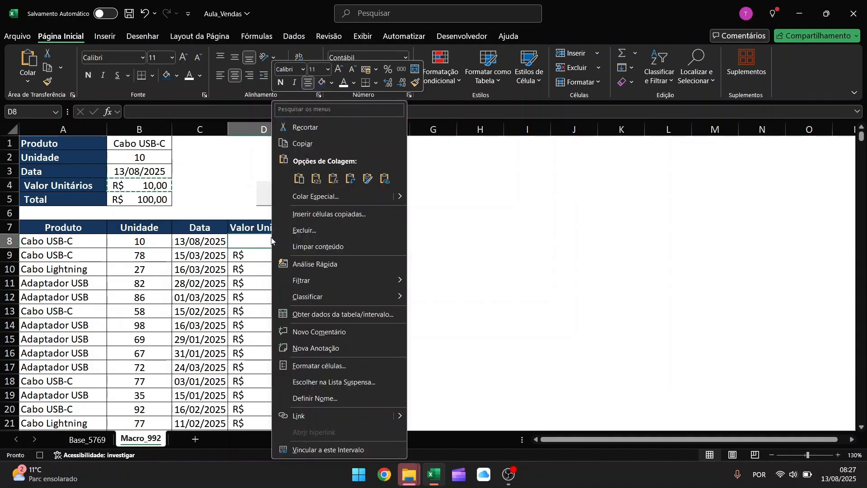
{"action": "left_click", "coordinate": [311, 184]}
{"action": "left_click", "coordinate": [154, 201]}
{"action": "key", "text": "ctrl+c"}
{"action": "right_click", "coordinate": [328, 241]}
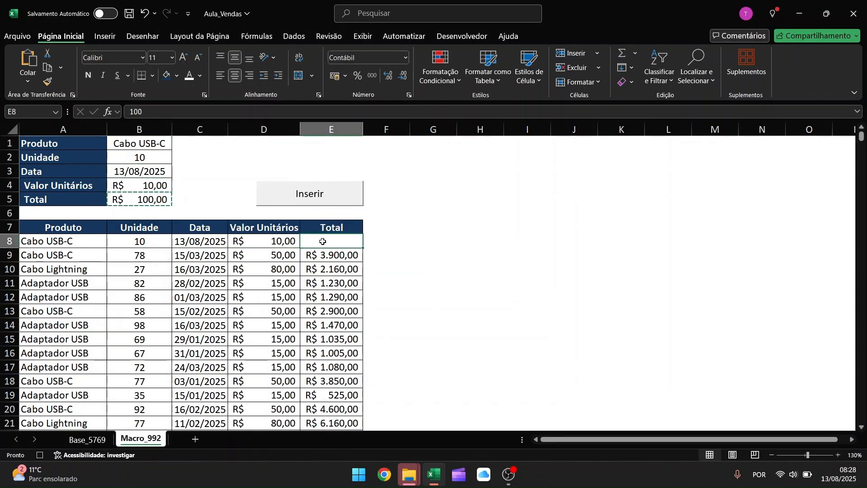
{"action": "left_click", "coordinate": [370, 178]}
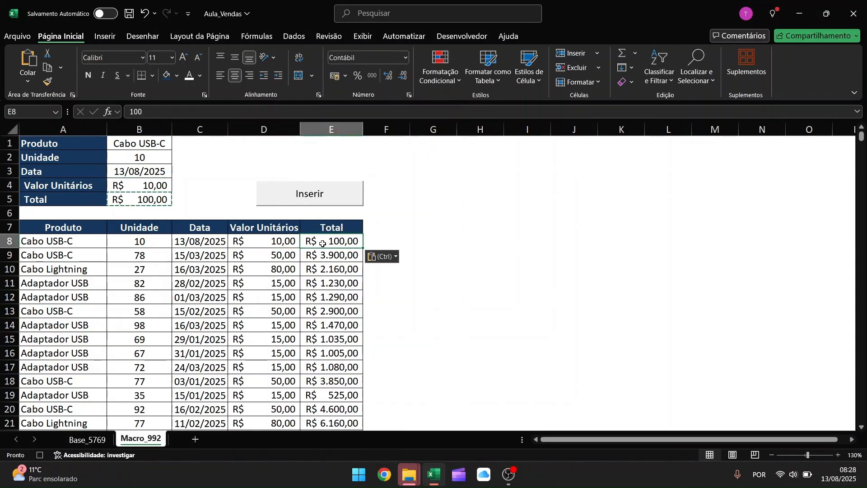
- Clear the form's Produto and Unidade entries in B1 and B2
{"action": "left_click", "coordinate": [143, 198]}
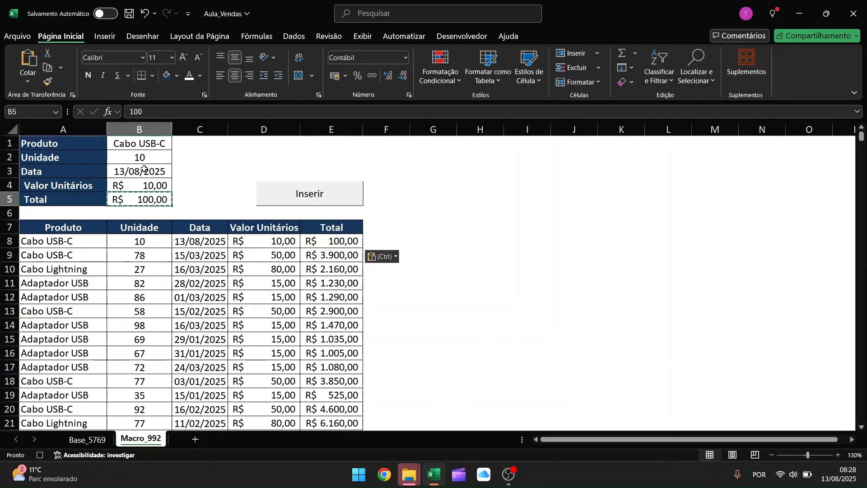
{"action": "left_click", "coordinate": [141, 141]}
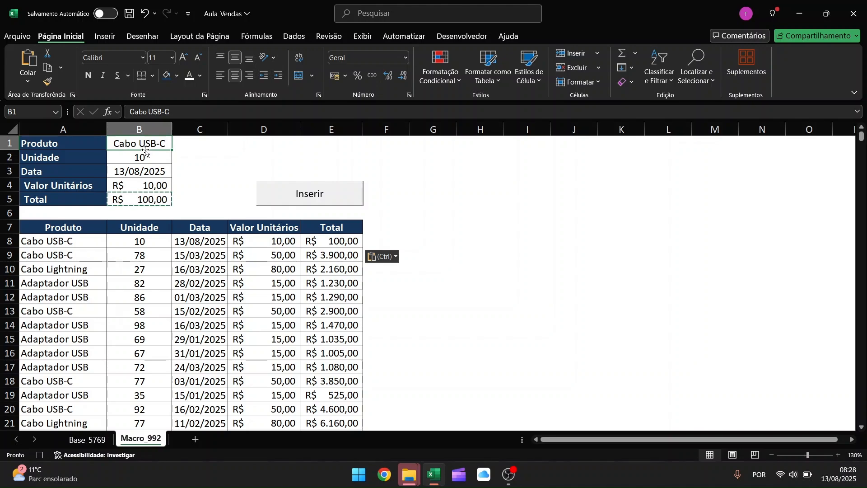
{"action": "key", "text": "Delete"}
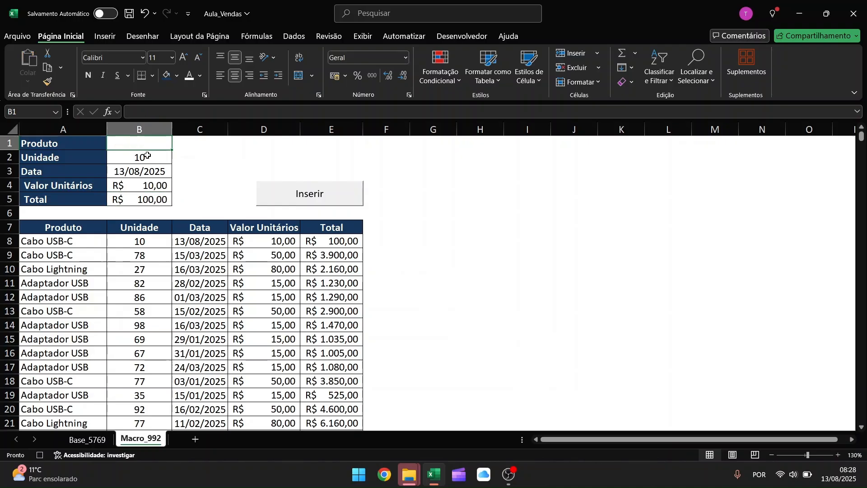
{"action": "left_click", "coordinate": [144, 156]}
{"action": "key", "text": "Delete"}
{"action": "left_click", "coordinate": [150, 172]}
{"action": "key", "text": "Delete"}
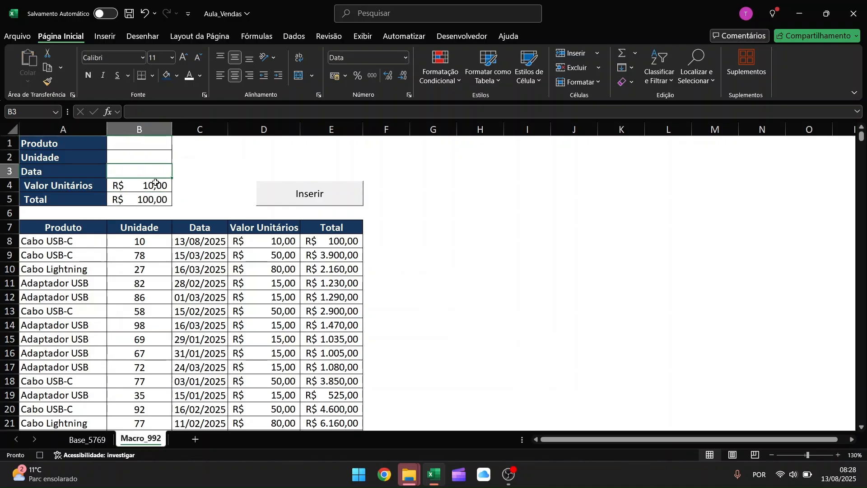
{"action": "key", "text": "ctrl+z"}
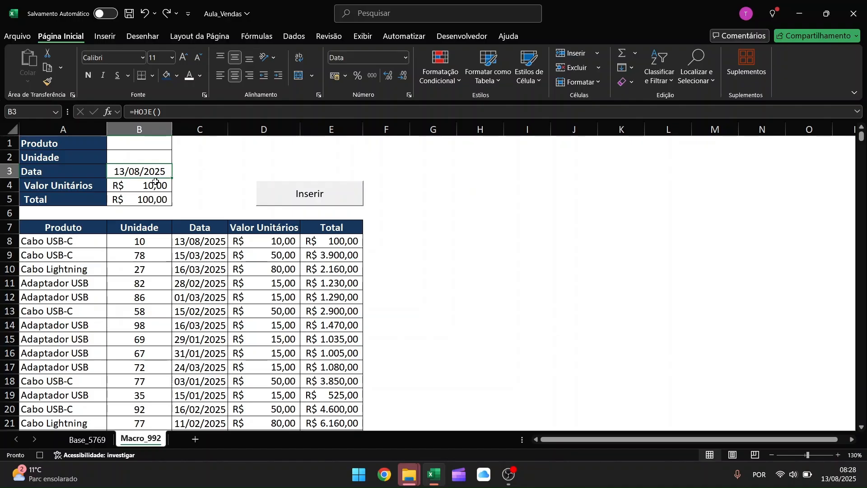
- Clear the form's Valor Unitários and Total entries in B4 and B5
{"action": "left_click", "coordinate": [117, 189]}
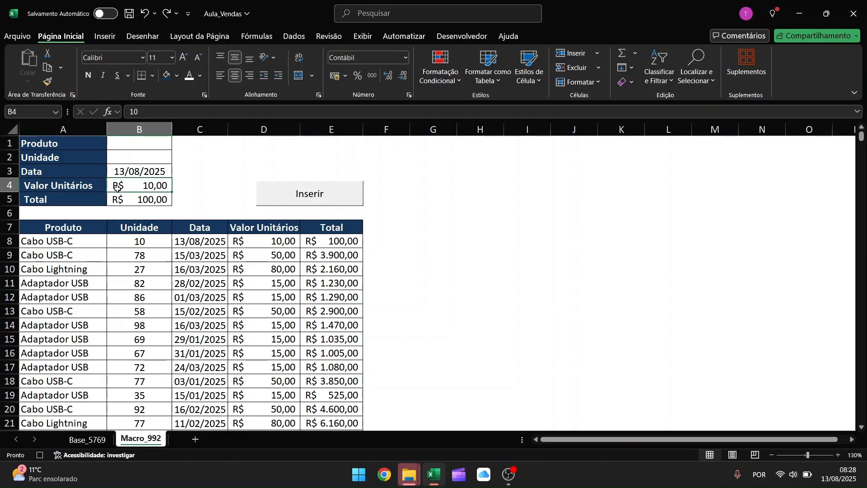
{"action": "key", "text": "Delete"}
{"action": "left_click", "coordinate": [153, 200]}
{"action": "key", "text": "Delete"}
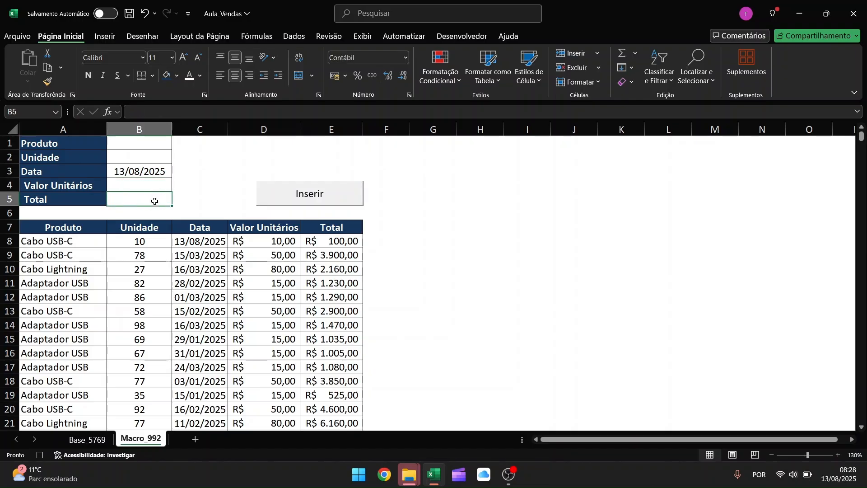
- Select cell C5, stop recording the macro and dismiss the Gravar Ações pane
{"action": "left_click", "coordinate": [196, 194]}
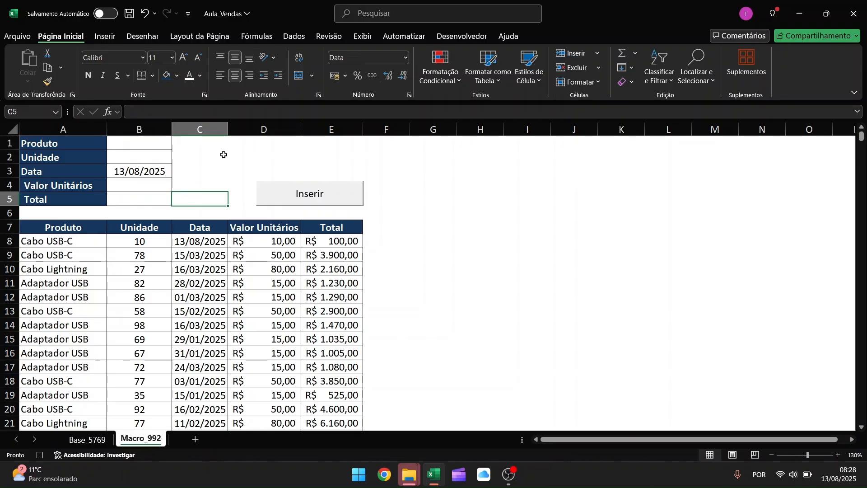
{"action": "left_click", "coordinate": [449, 37]}
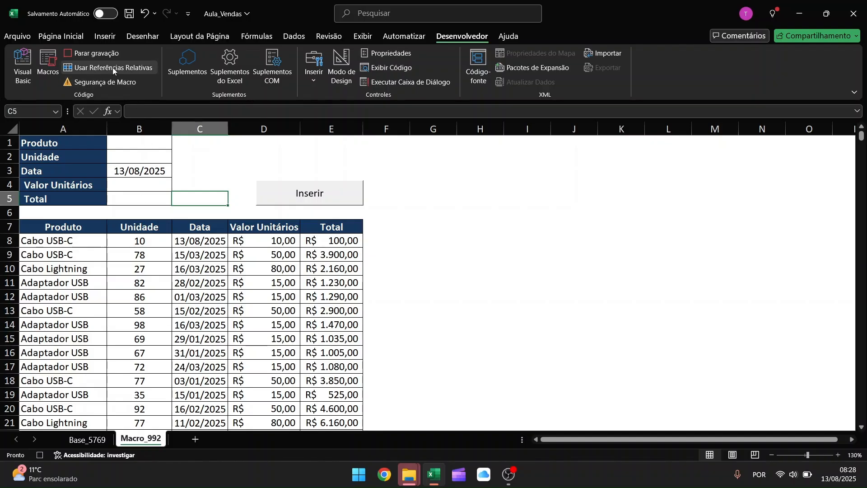
{"action": "left_click", "coordinate": [100, 52]}
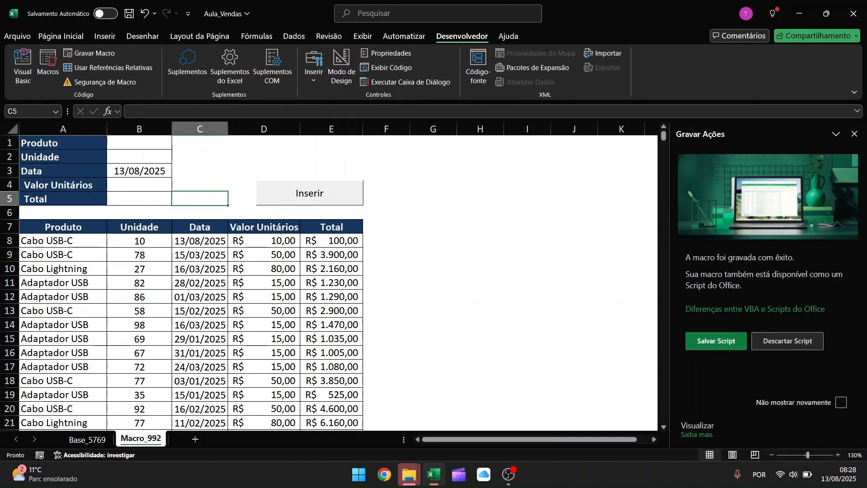
{"action": "left_click", "coordinate": [854, 133]}
- Assign the Inserir macro to the Inserir form button and deselect the button
{"action": "right_click", "coordinate": [353, 200]}
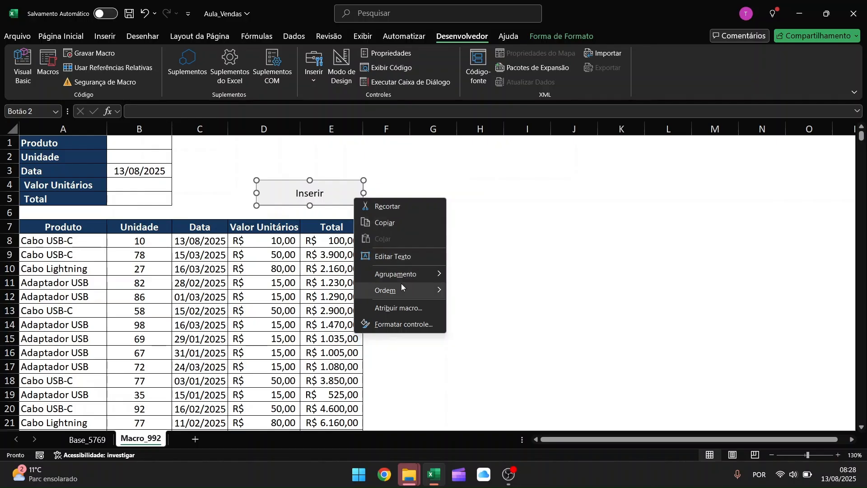
{"action": "left_click", "coordinate": [414, 309]}
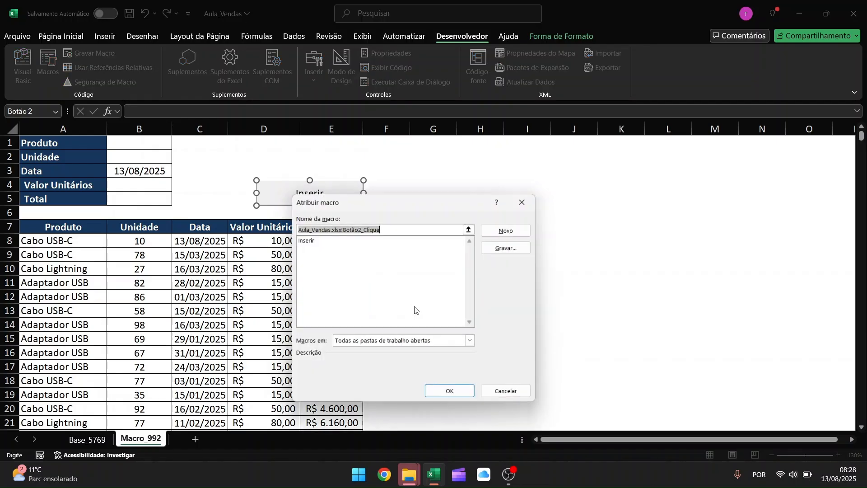
{"action": "left_click", "coordinate": [310, 242]}
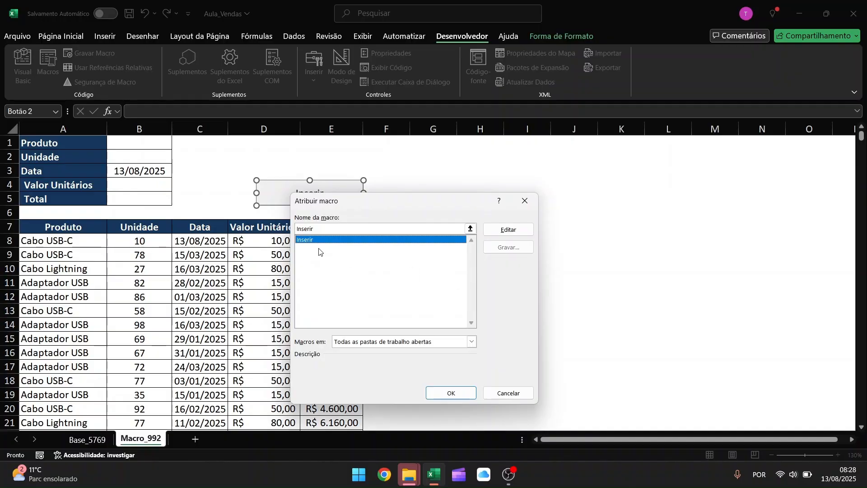
{"action": "left_click", "coordinate": [468, 394]}
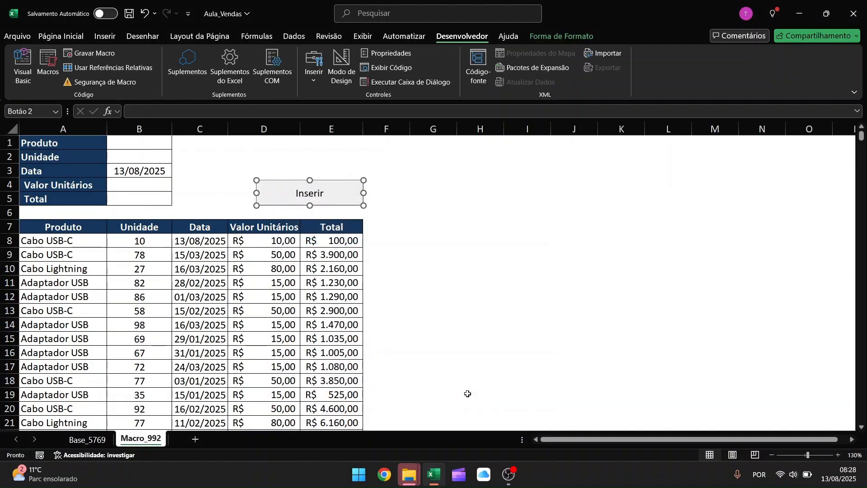
{"action": "left_click", "coordinate": [420, 265]}
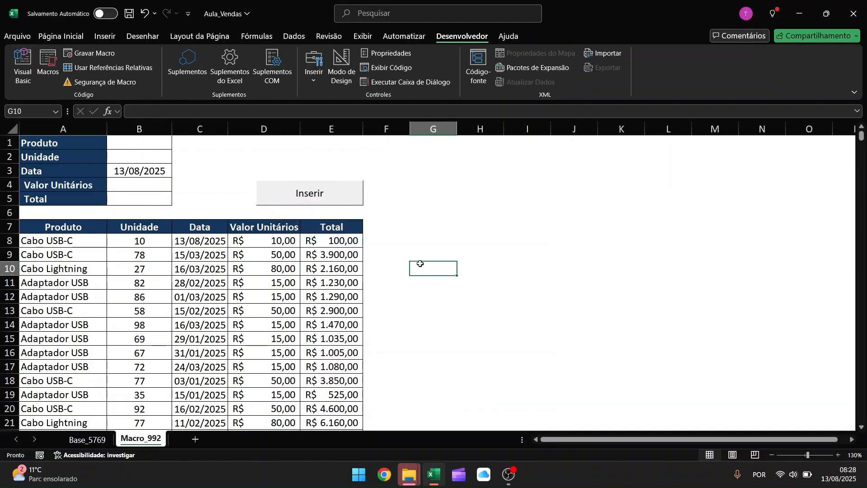
- Fill in the form with Produto Capa de Celular, Unidade 1, Valor Unitários 15 and Total 15, keeping the existing Data
{"action": "left_click", "coordinate": [149, 143]}
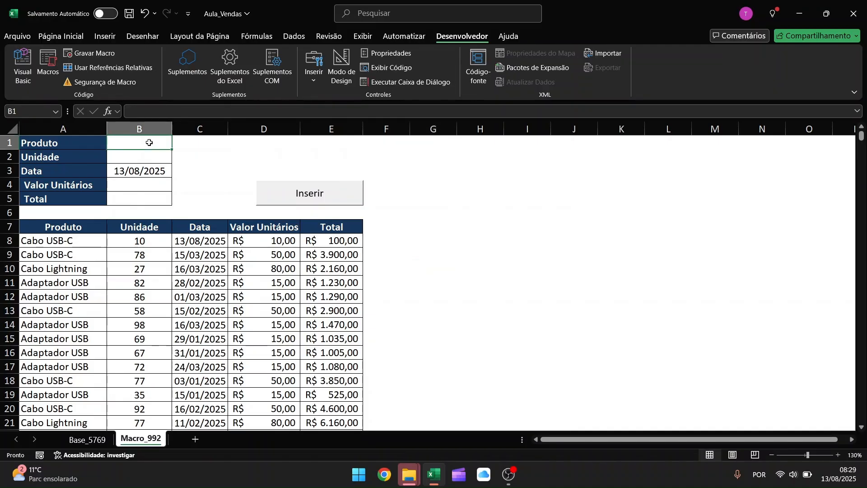
{"action": "type", "text": "Capa"}
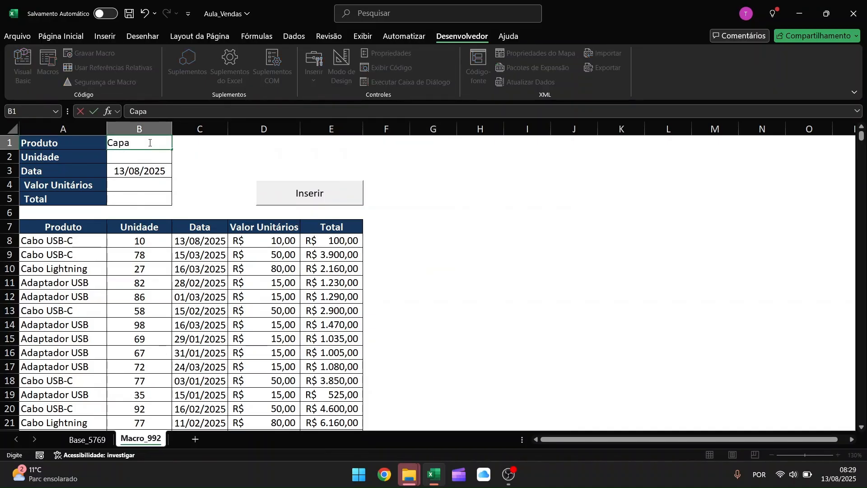
{"action": "type", "text": " de Celular"}
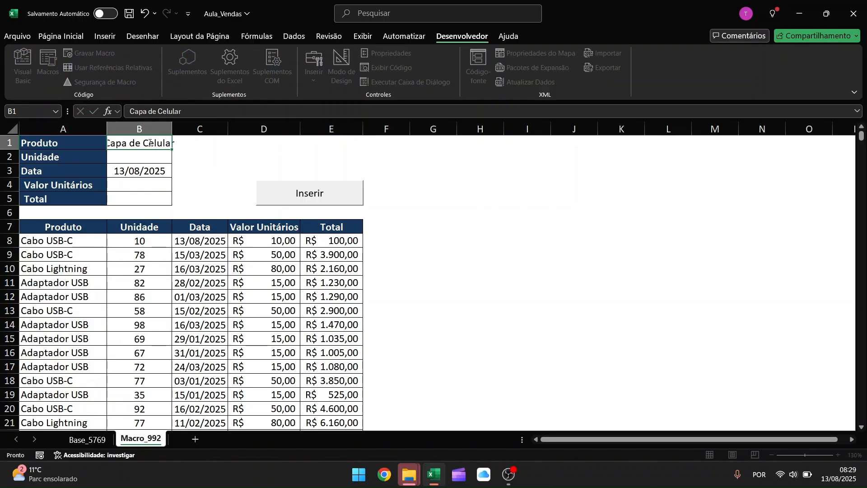
{"action": "key", "text": "Return"}
{"action": "type", "text": "1"}
{"action": "key", "text": "Return"}
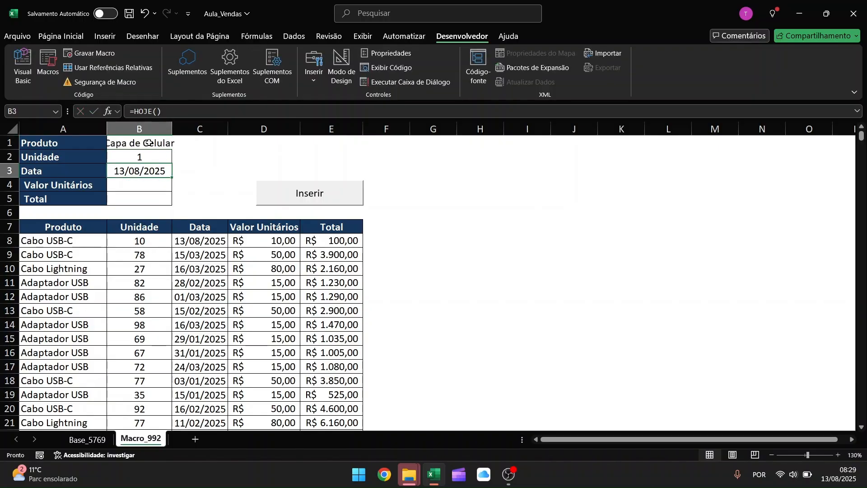
{"action": "key", "text": "Return"}
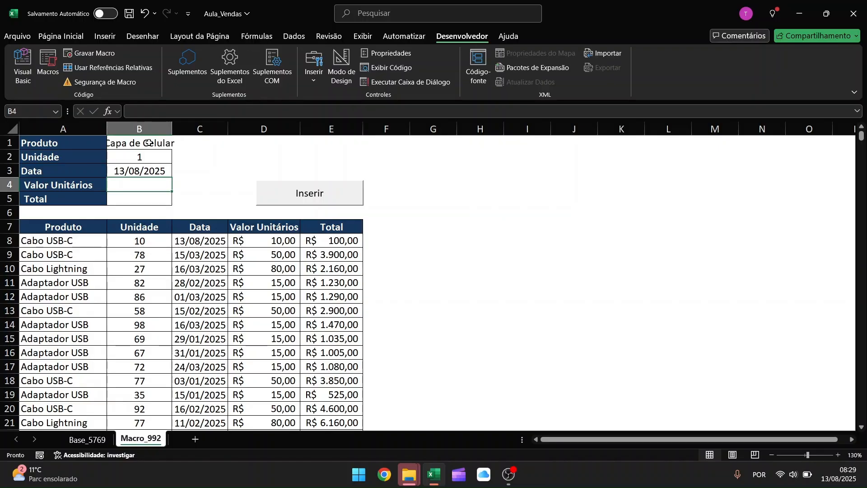
{"action": "type", "text": "15"}
{"action": "key", "text": "Return"}
{"action": "key", "text": "Return"}
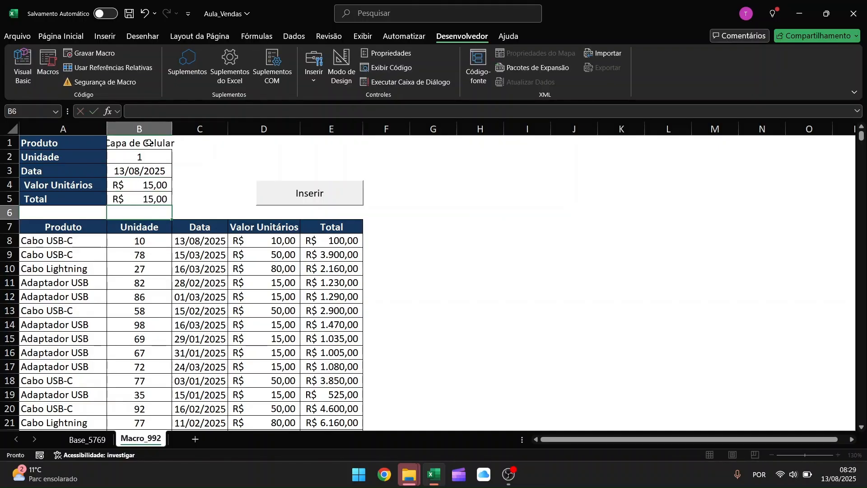
- Widen column B to fit the product name and run the Inserir macro with the form button to add the record
{"action": "left_click_drag", "start_coordinate": [172, 130], "coordinate": [184, 131]}
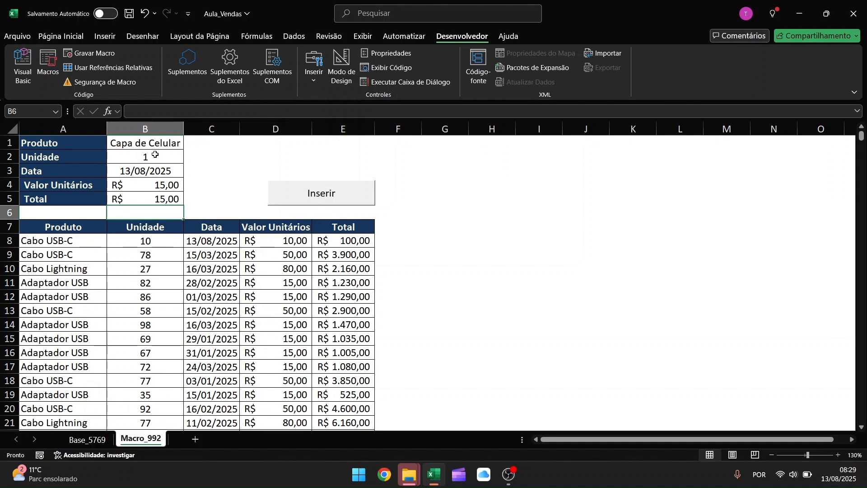
{"action": "left_click", "coordinate": [303, 196]}
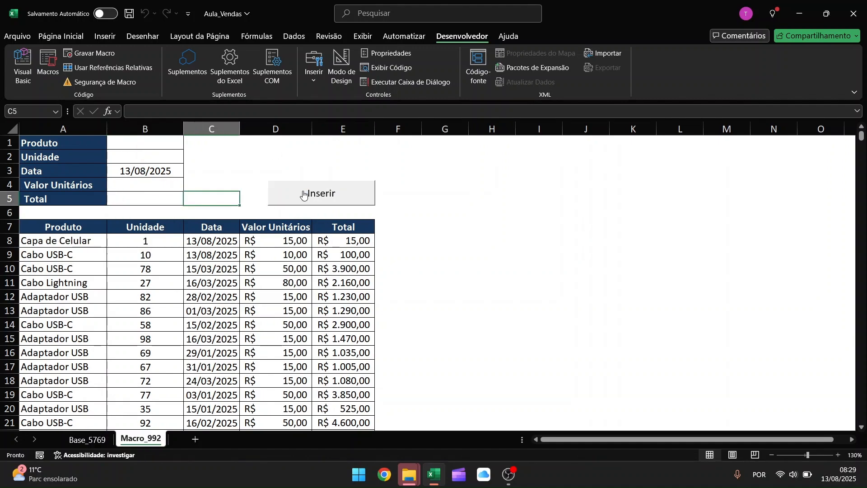